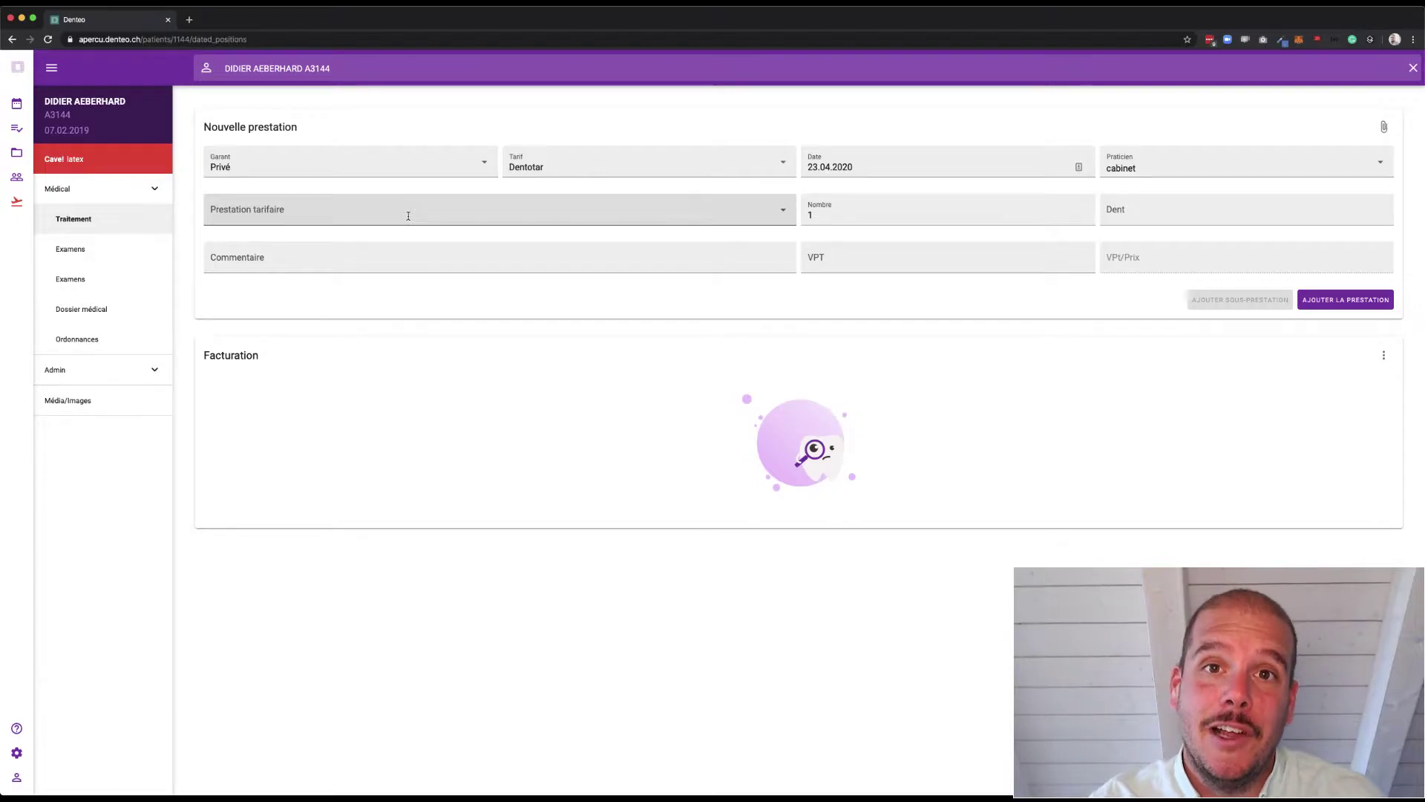
Add the Dentotar service 4.3000 Correction secondaire de l'os en cas de fente palatine to the patient's billing list.
left_click(354, 214)
type("43")
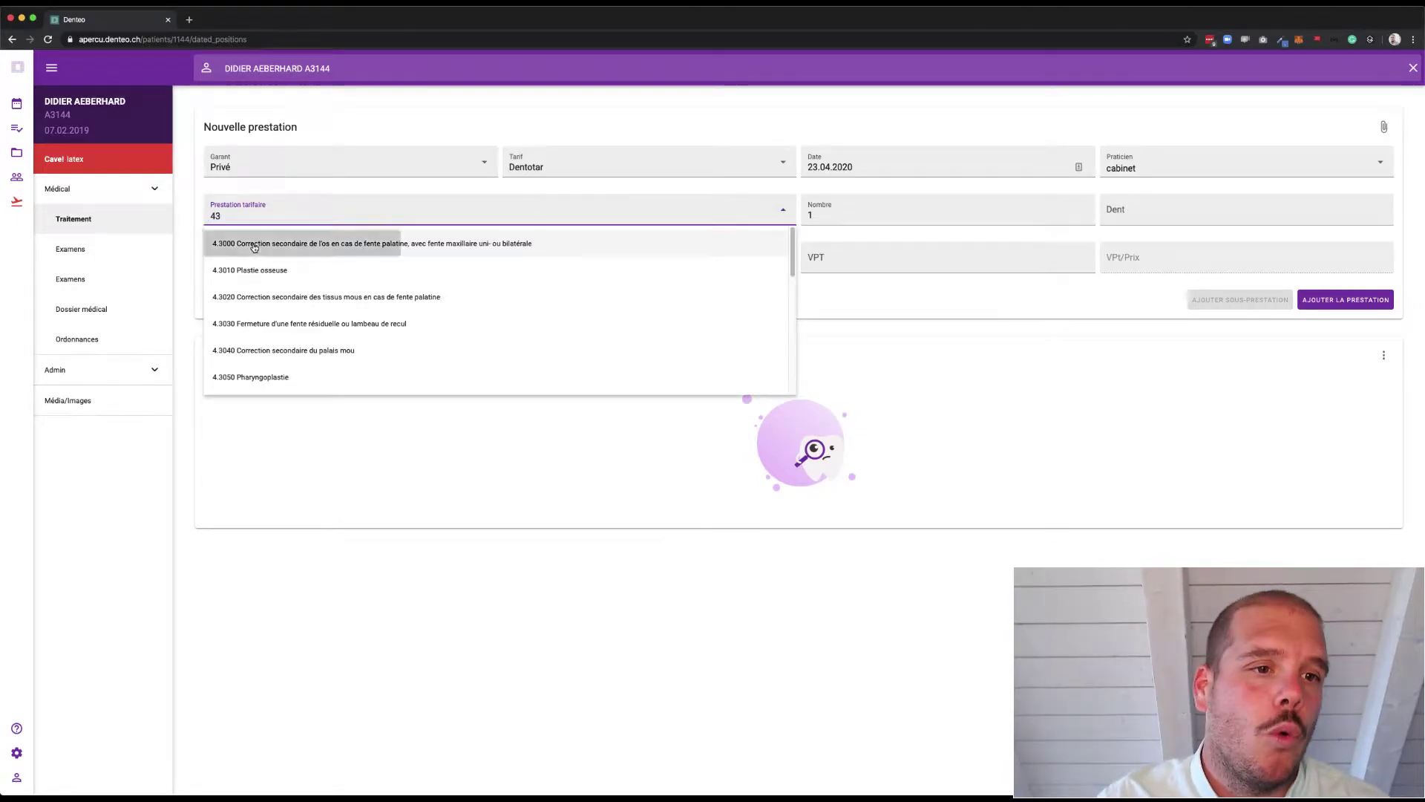
left_click(254, 247)
left_click(1344, 305)
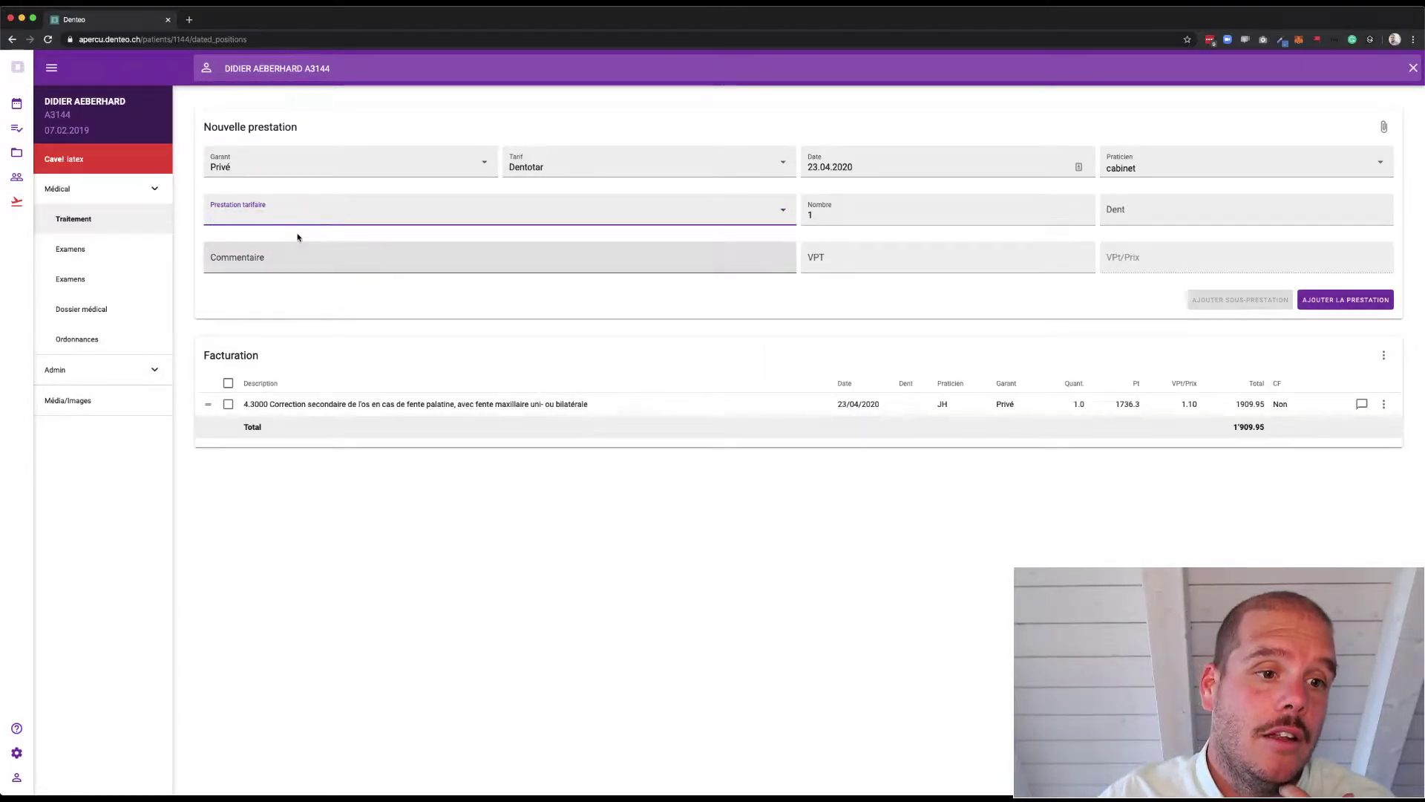
Add the service 4.1000 Anamnèse de l'hygiène bucco-dentaire to the billing list.
left_click(682, 214)
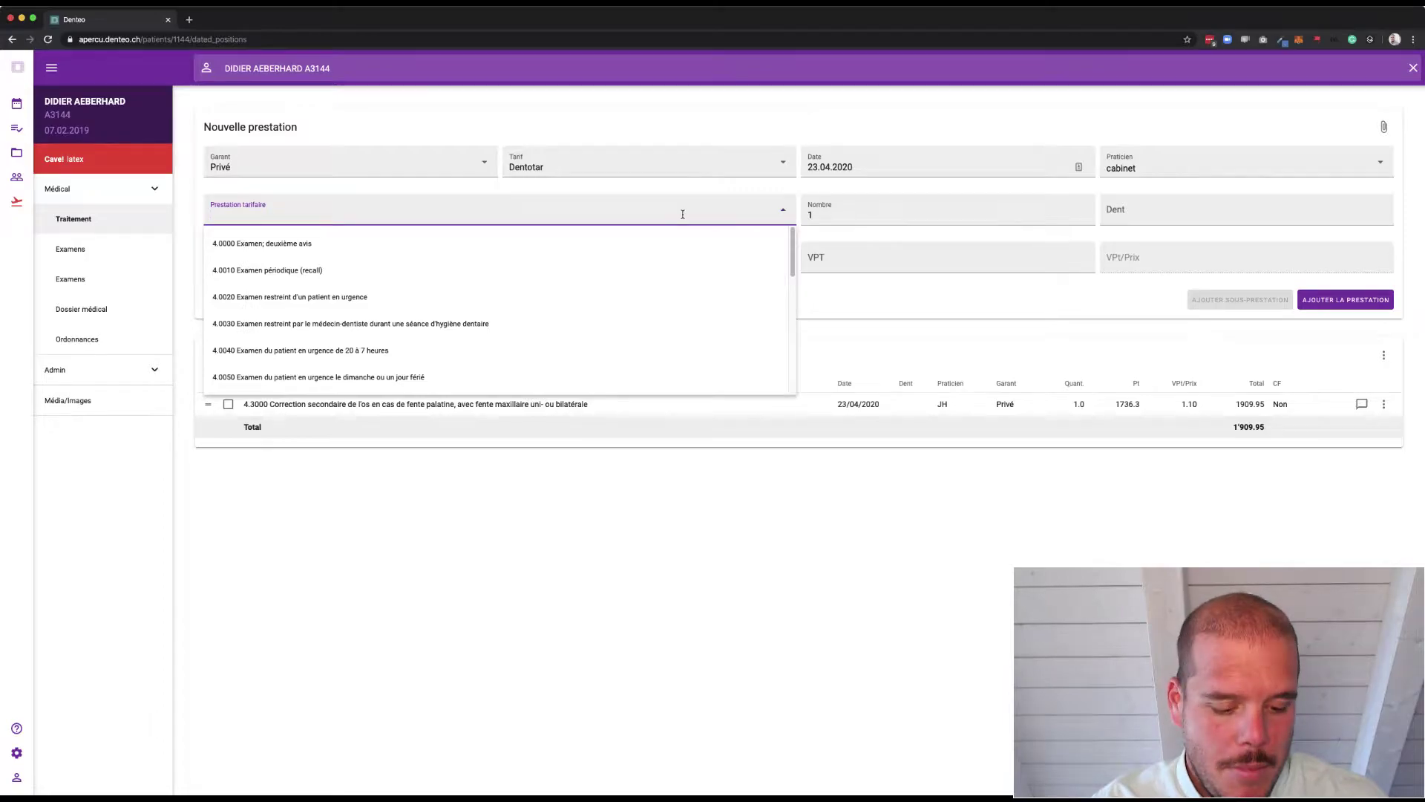
type("4.1")
left_click(605, 244)
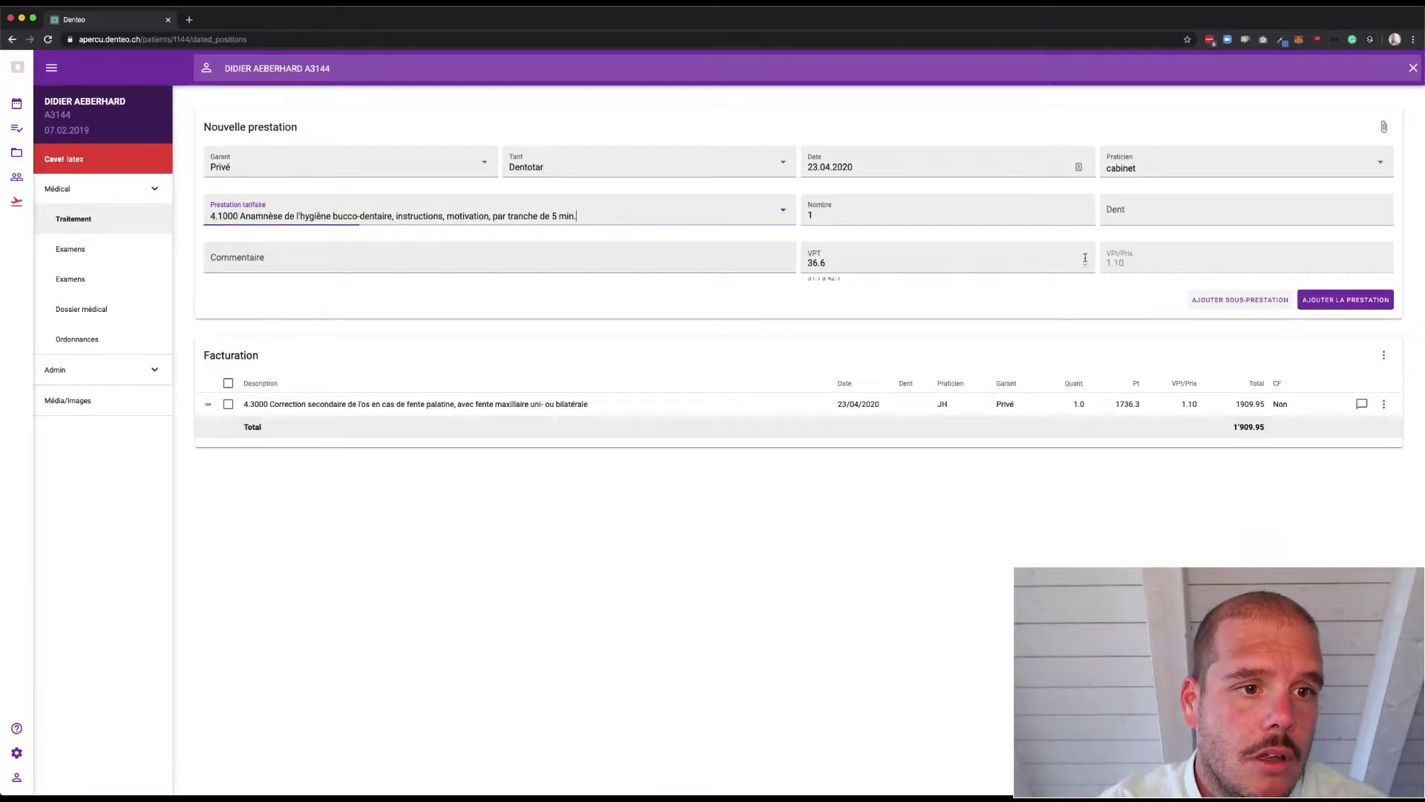
left_click(1328, 294)
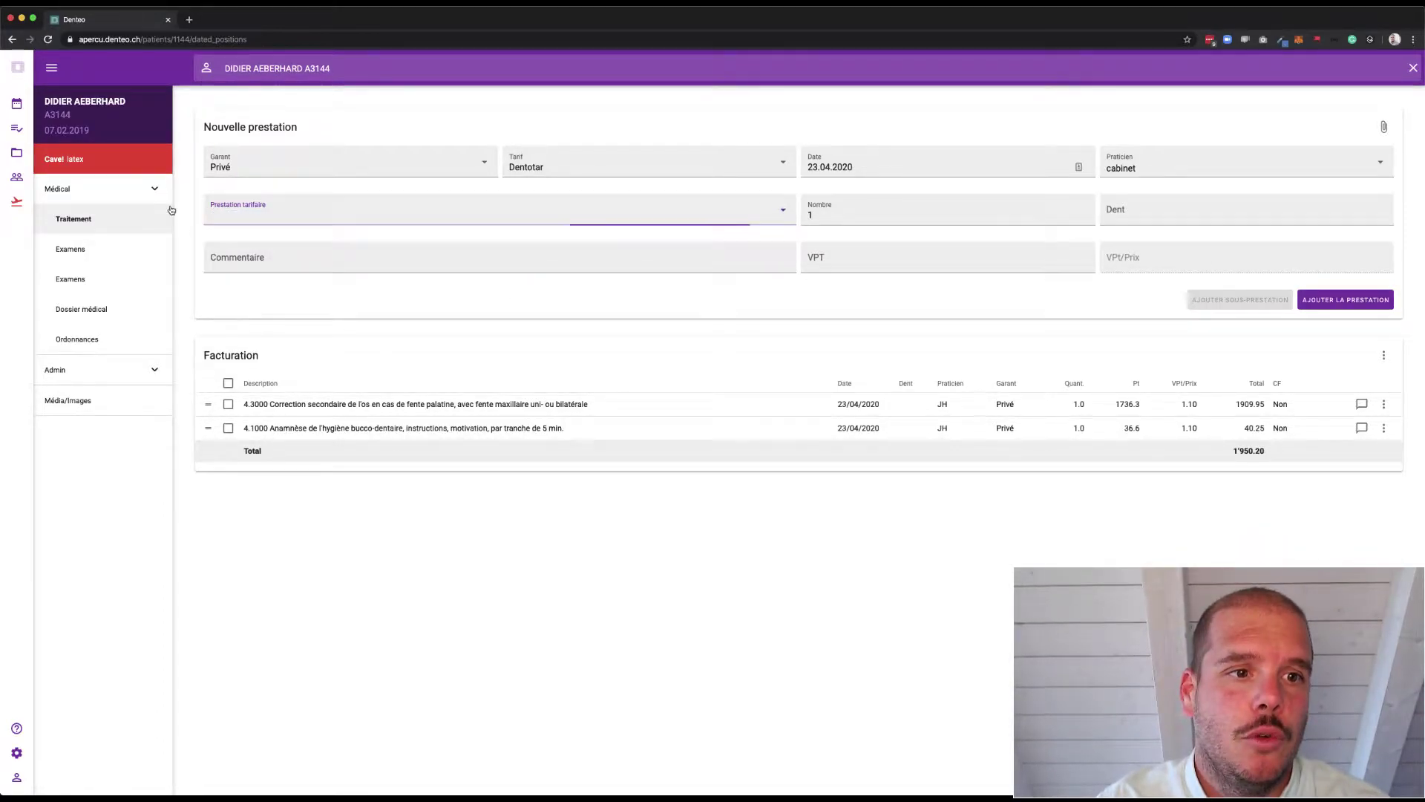
Add the service 4.1020 Indice de plaque, par sextant, and reorder the billing list so it sits above 4.1000.
type("410")
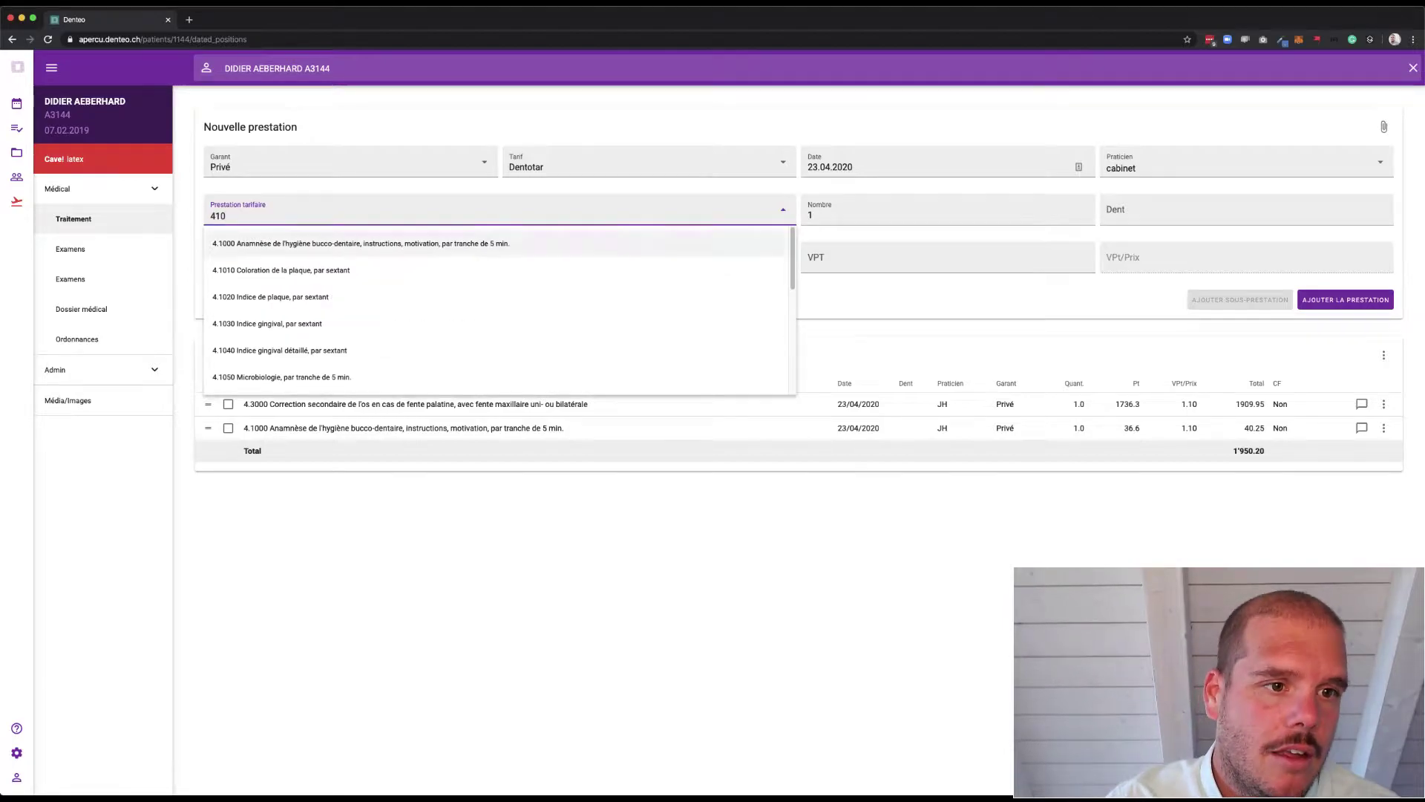
key("Return")
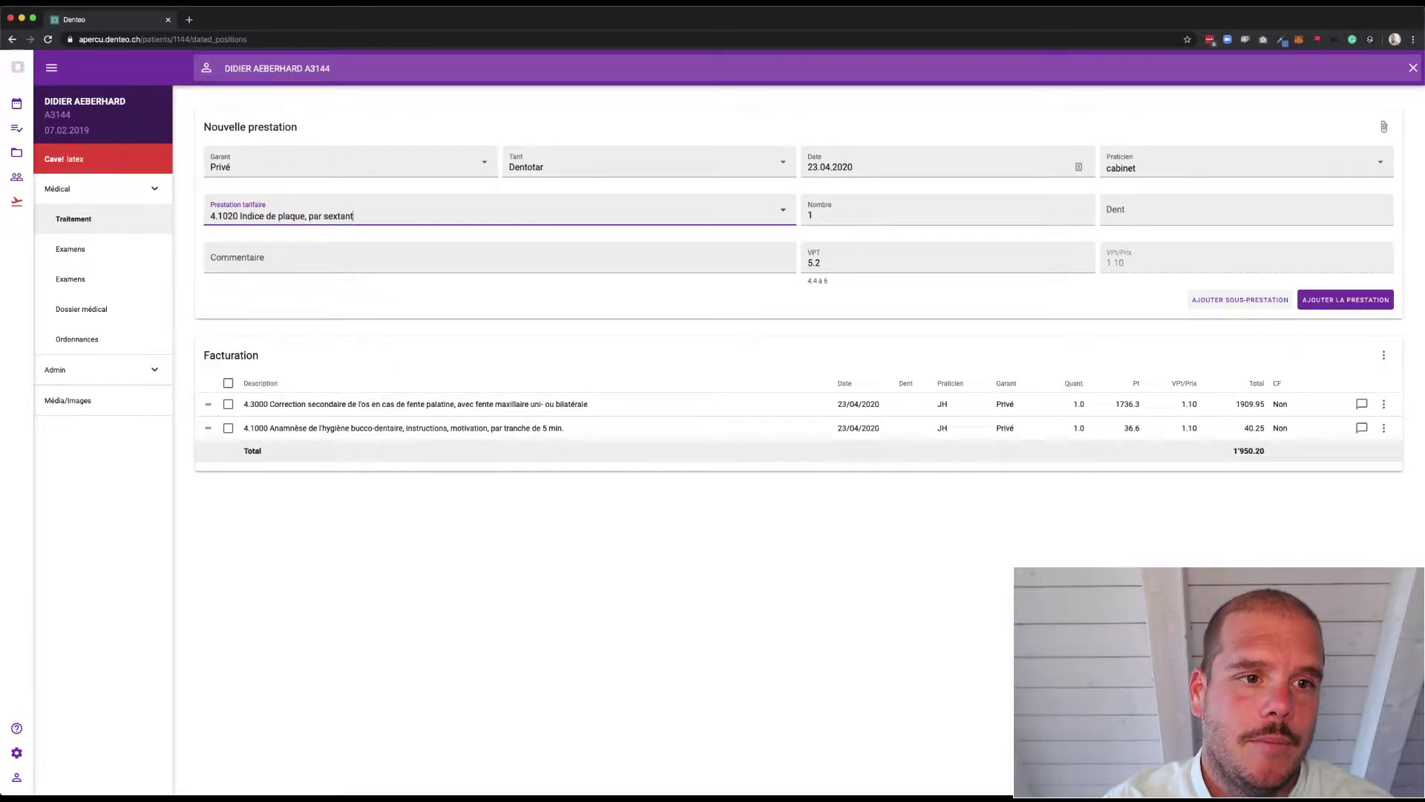
key("Return")
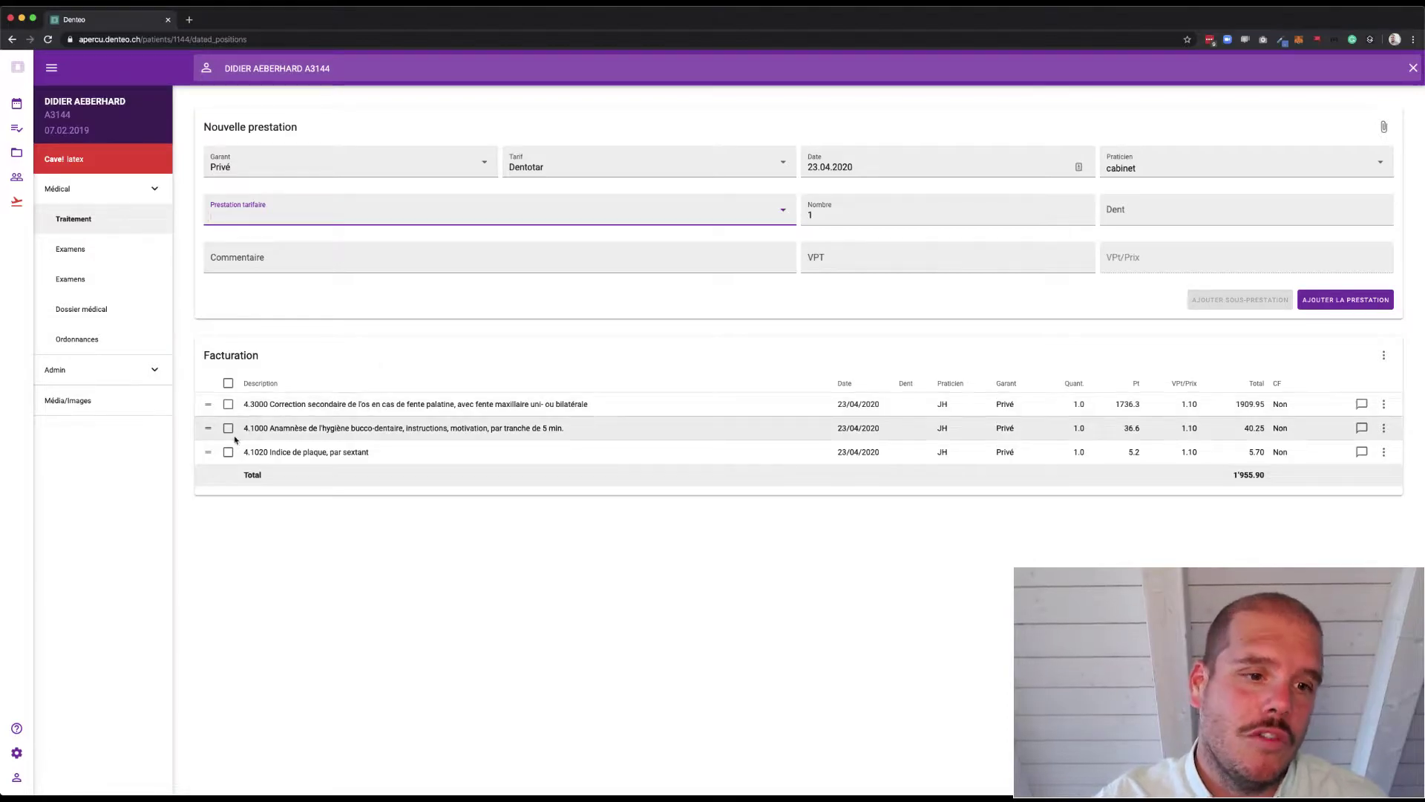
left_click_drag(210, 407, 210, 453)
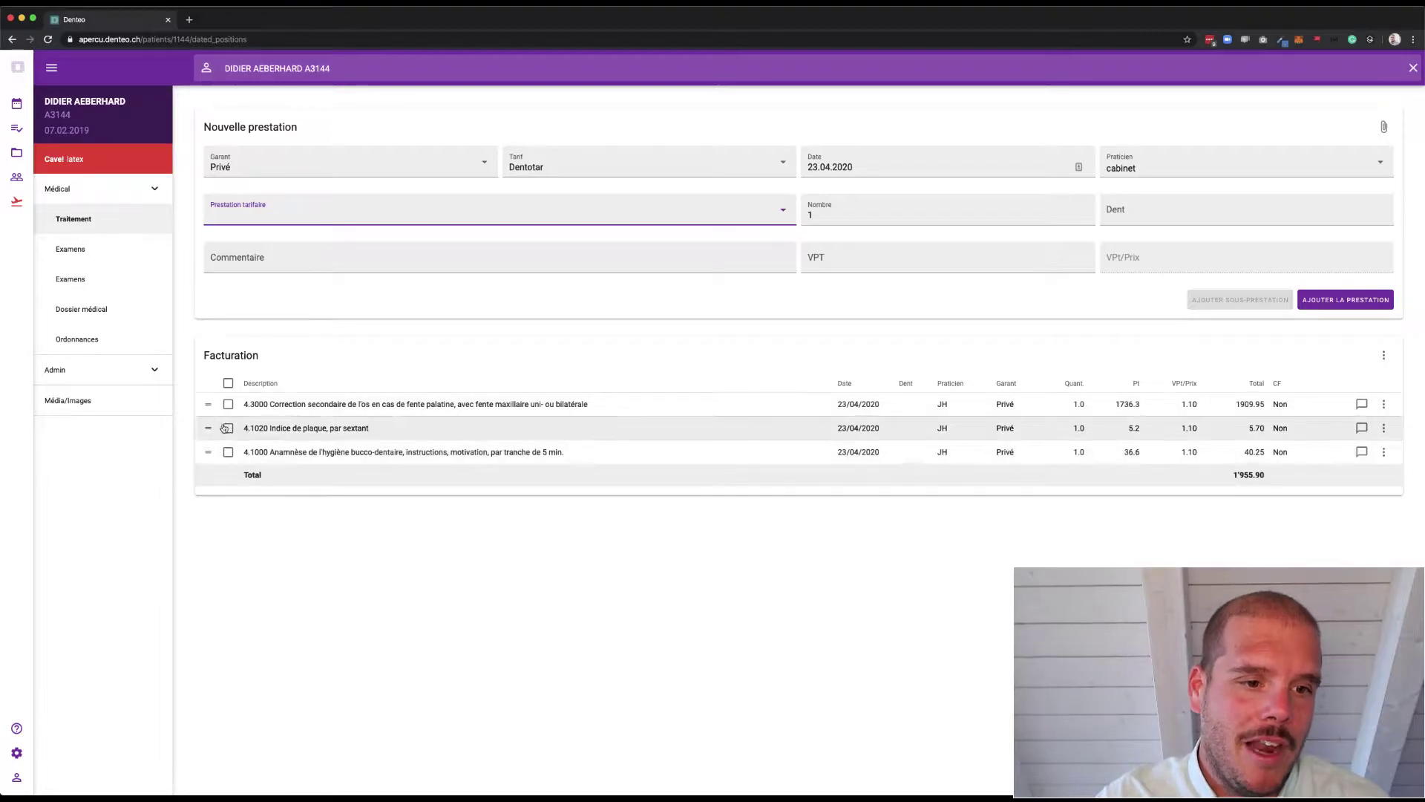
Select all billed services and bulk-edit their date to 22.04.2020.
left_click(228, 383)
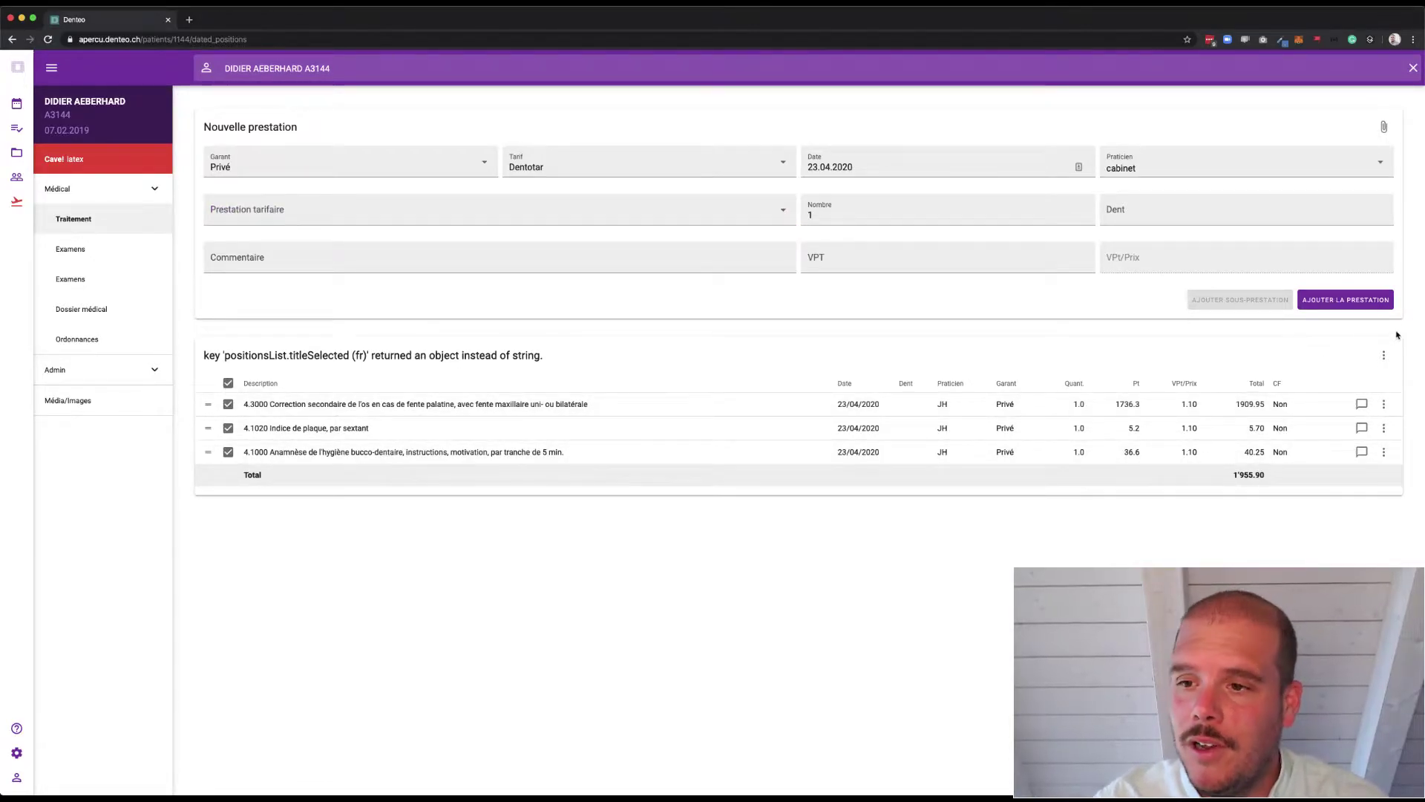
left_click(1384, 358)
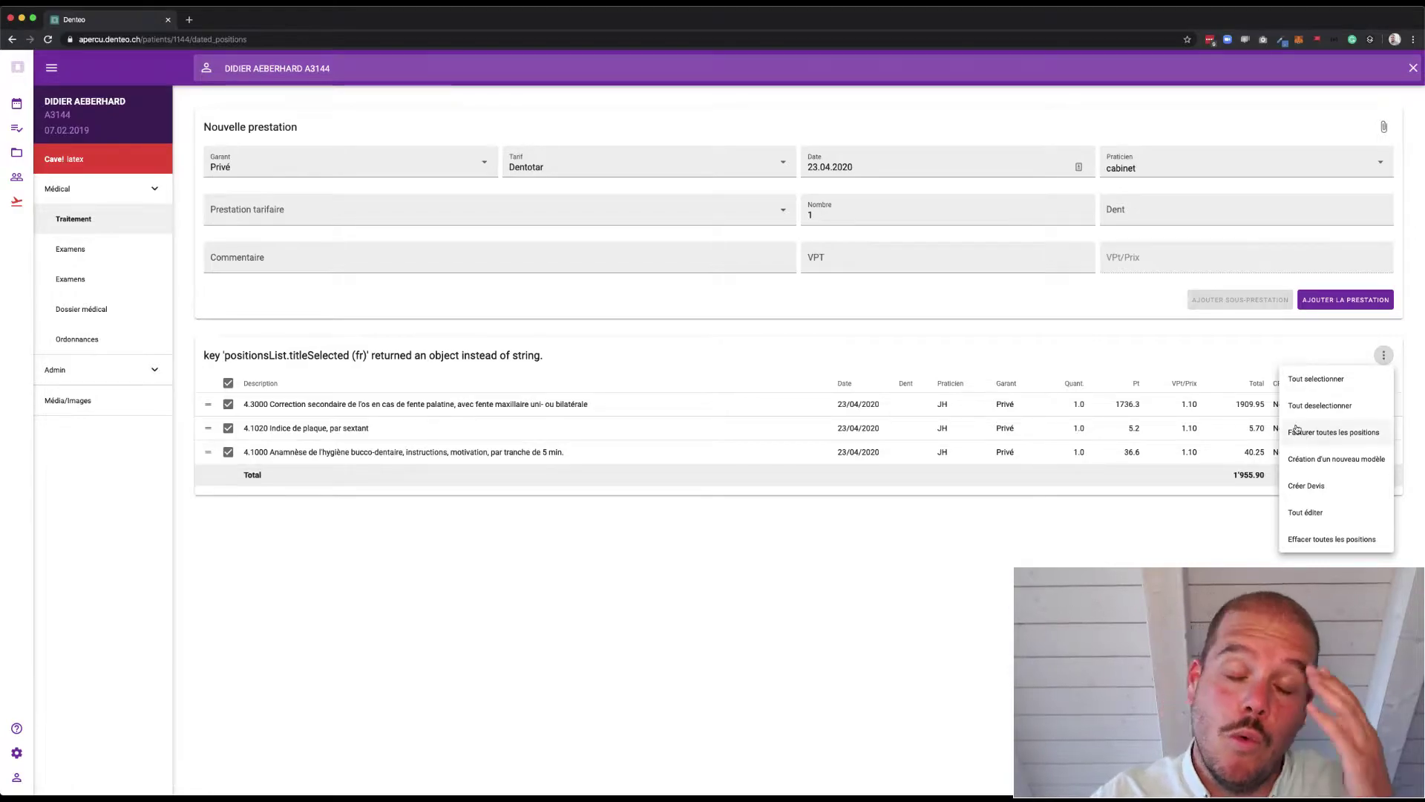
left_click(1310, 512)
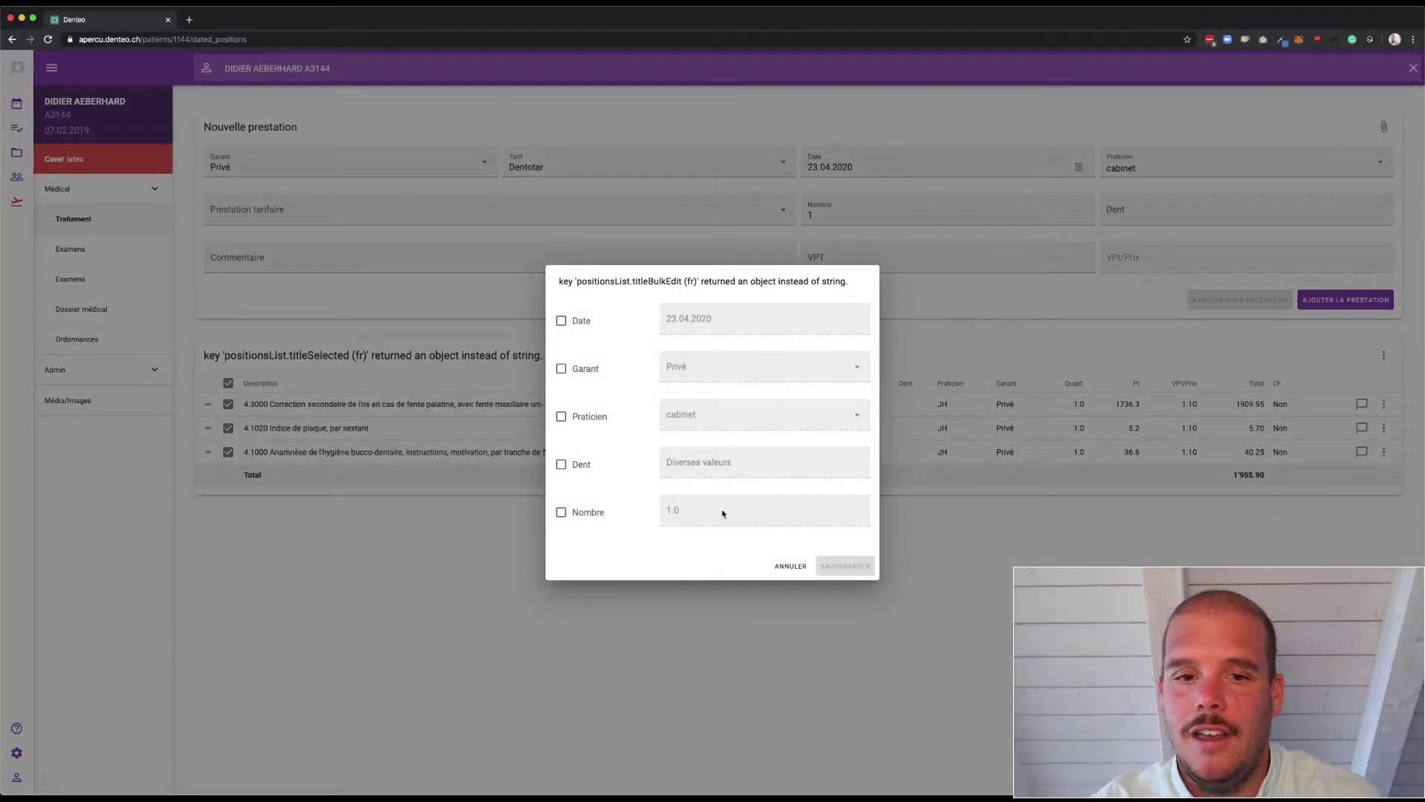
left_click(561, 321)
left_click(701, 319)
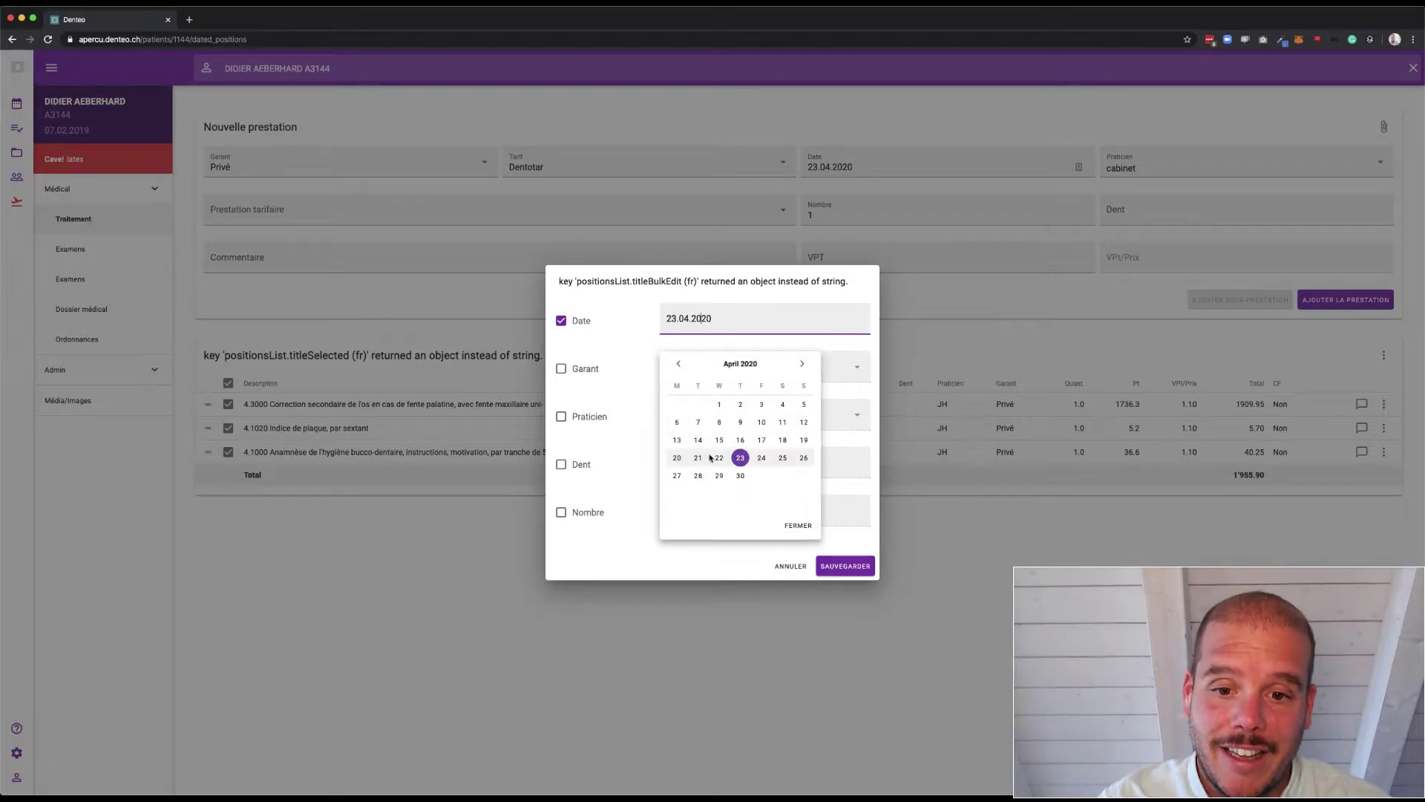
left_click(719, 457)
left_click(846, 566)
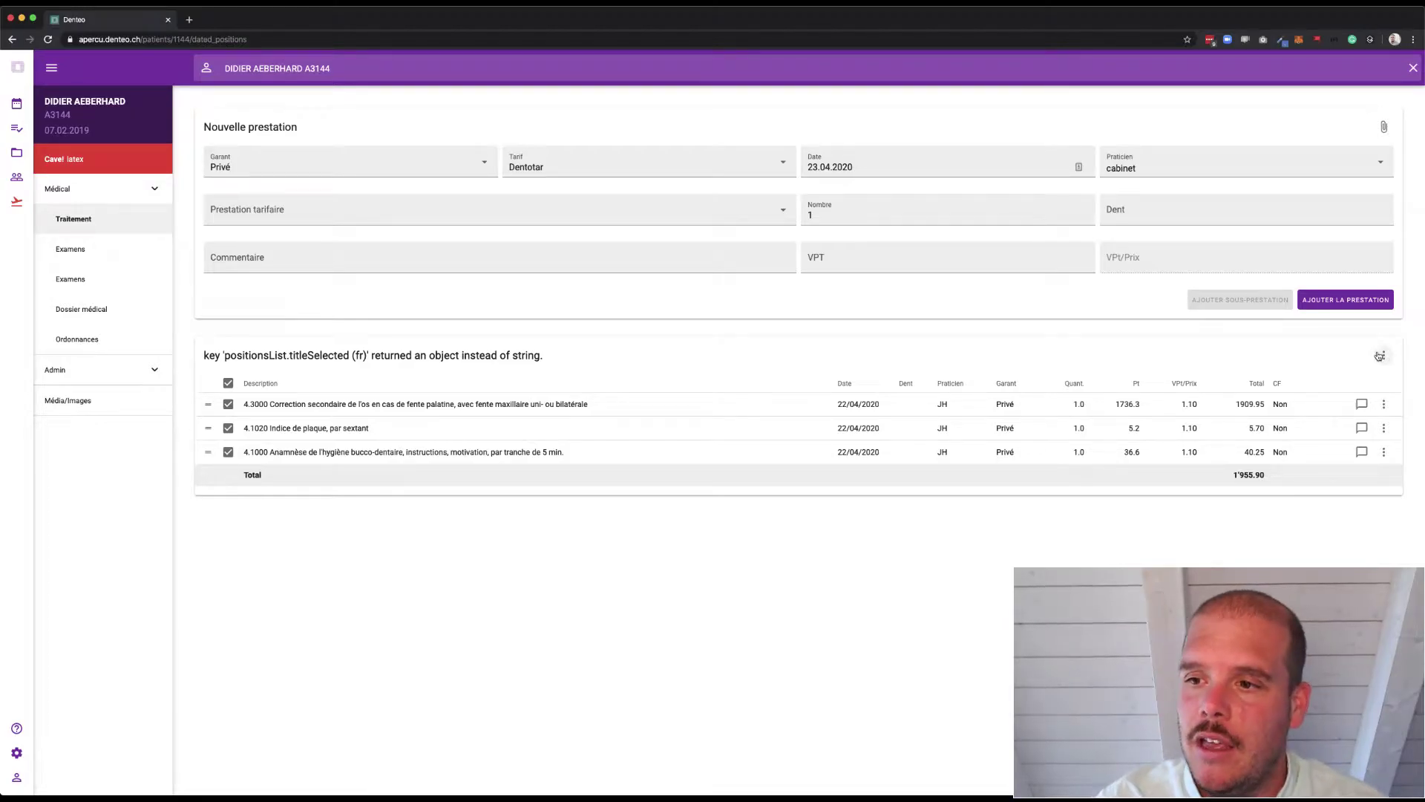
left_click(1381, 356)
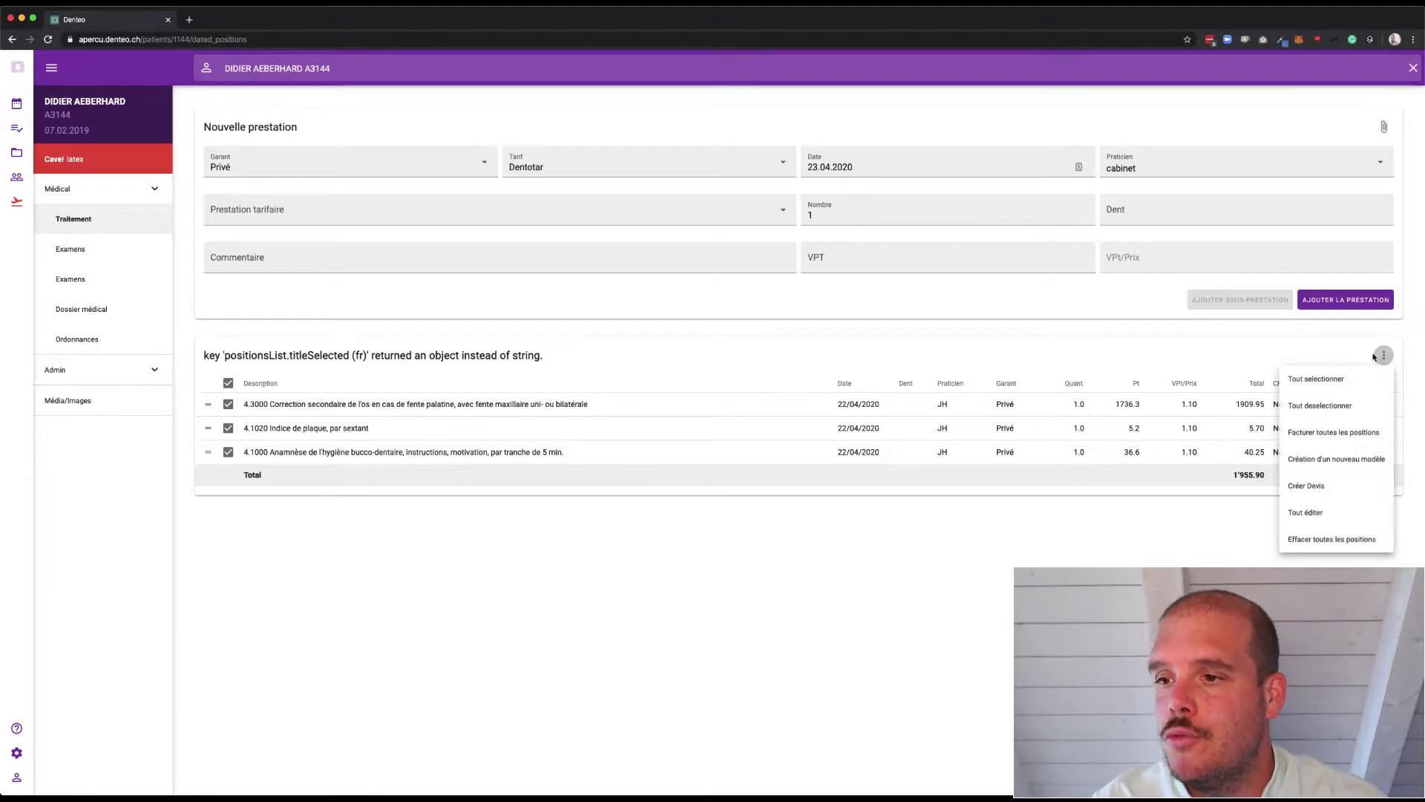
left_click(1301, 458)
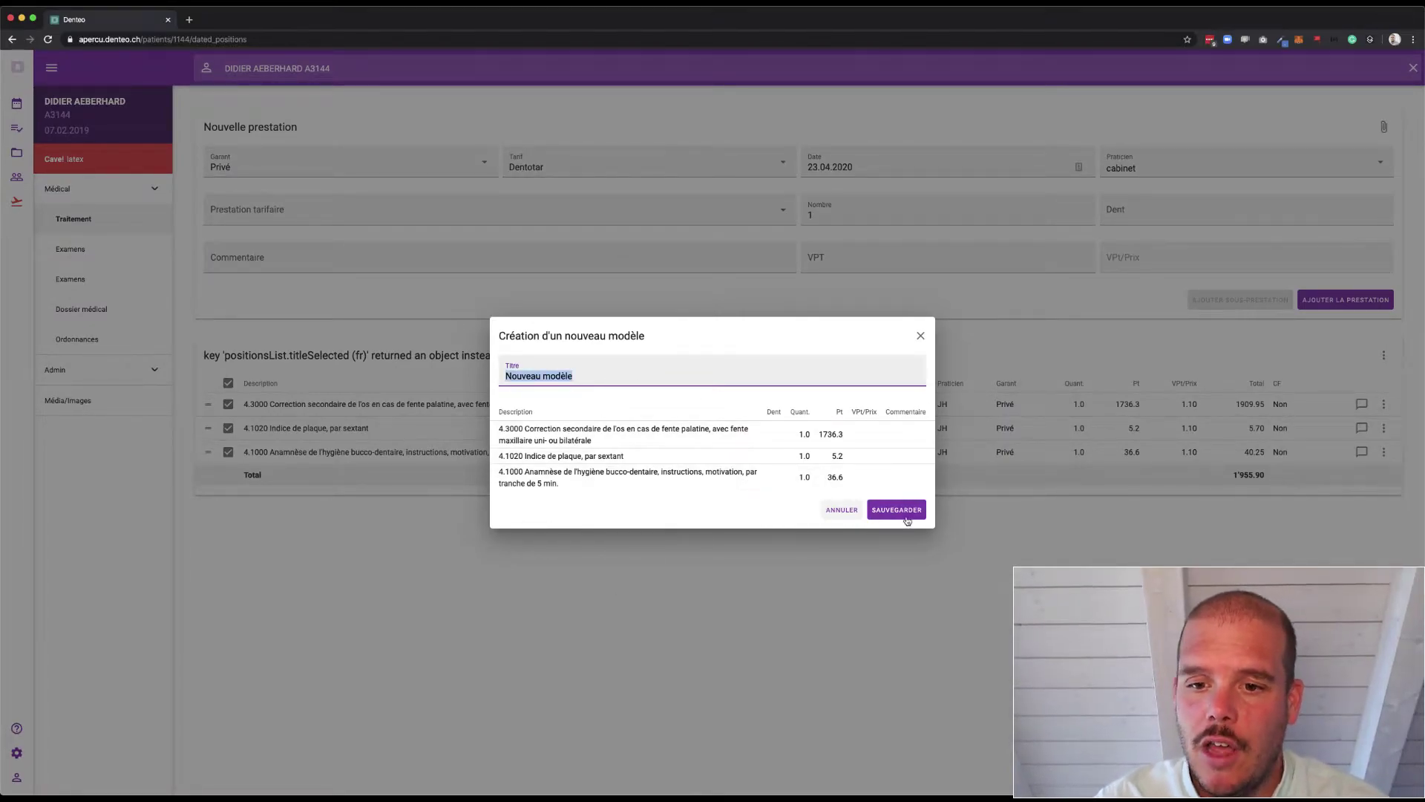
left_click(930, 341)
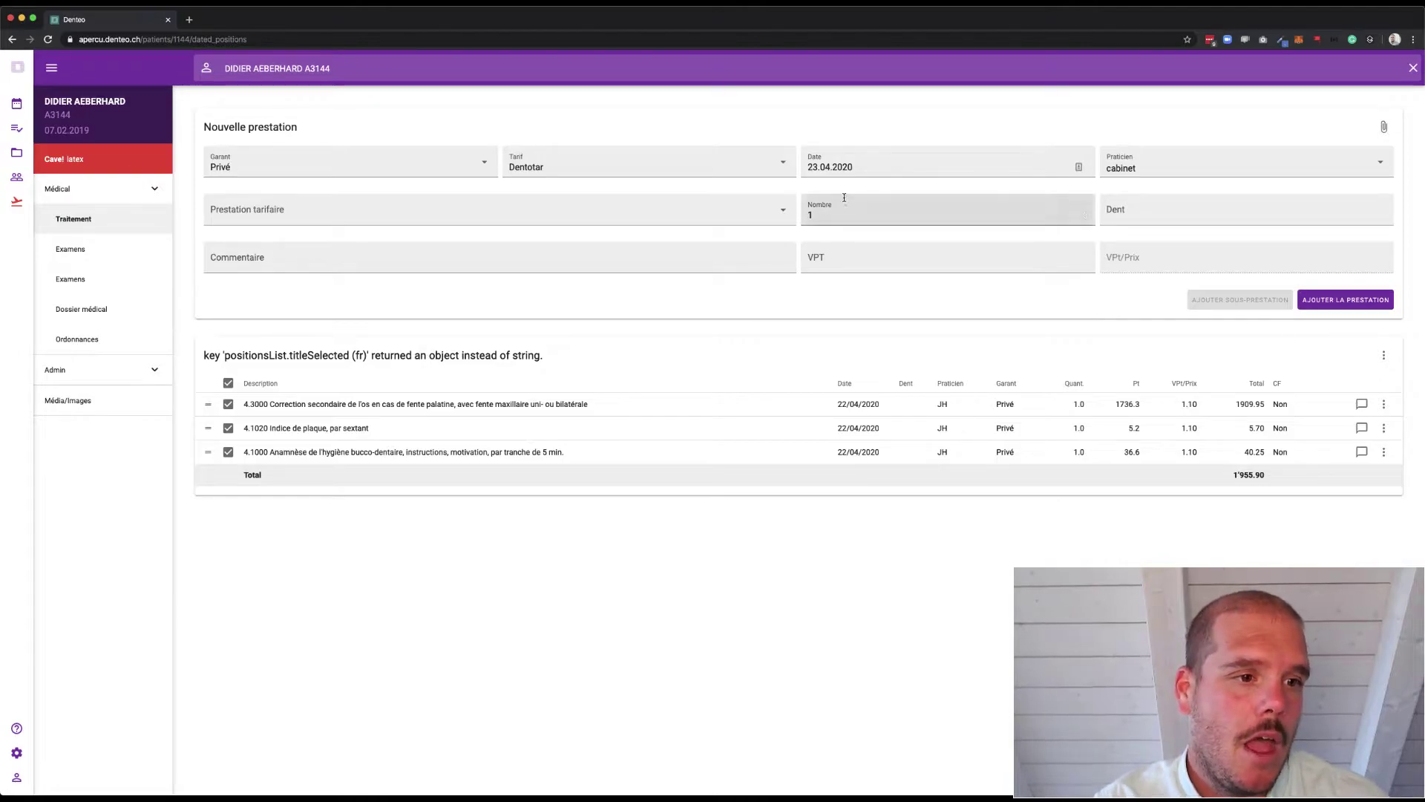
Open the draft quote dated 07/11/2019 from the patient's list of quotes (Devis).
left_click(63, 370)
left_click(77, 339)
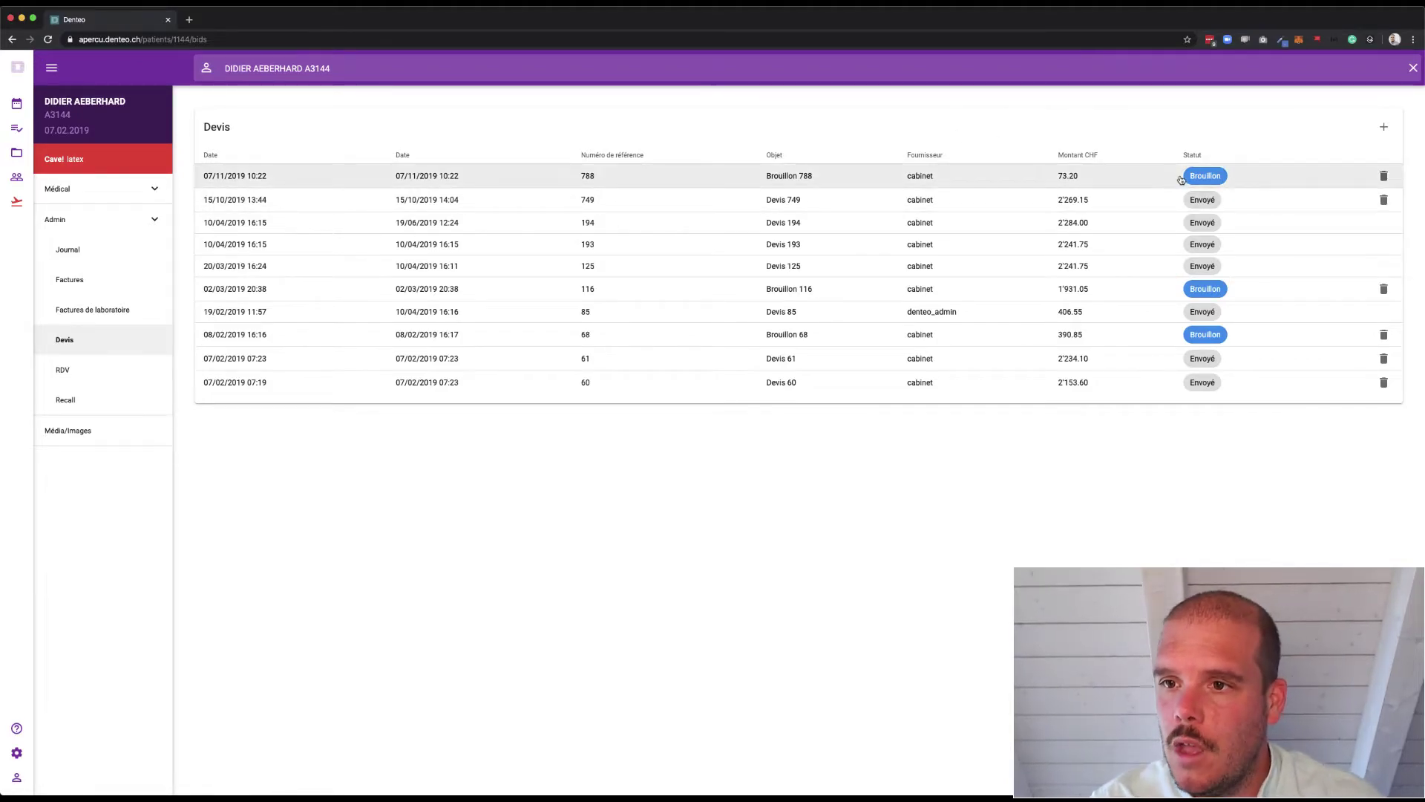
left_click(1205, 178)
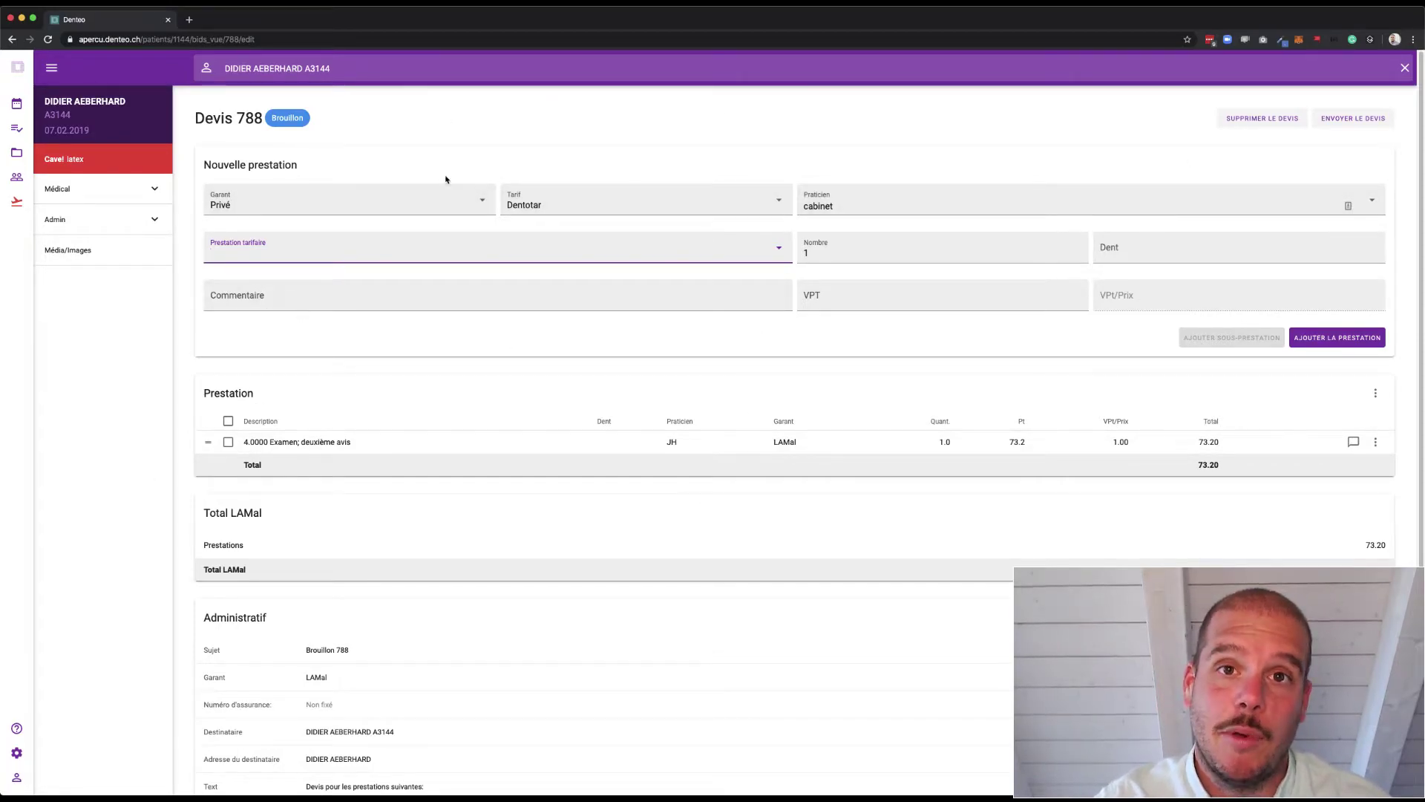
Add the service 4.3010 Plastie osseuse to the quote and place it above 4.0000 Examen; deuxième avis.
left_click(251, 253)
type("43")
left_click(251, 319)
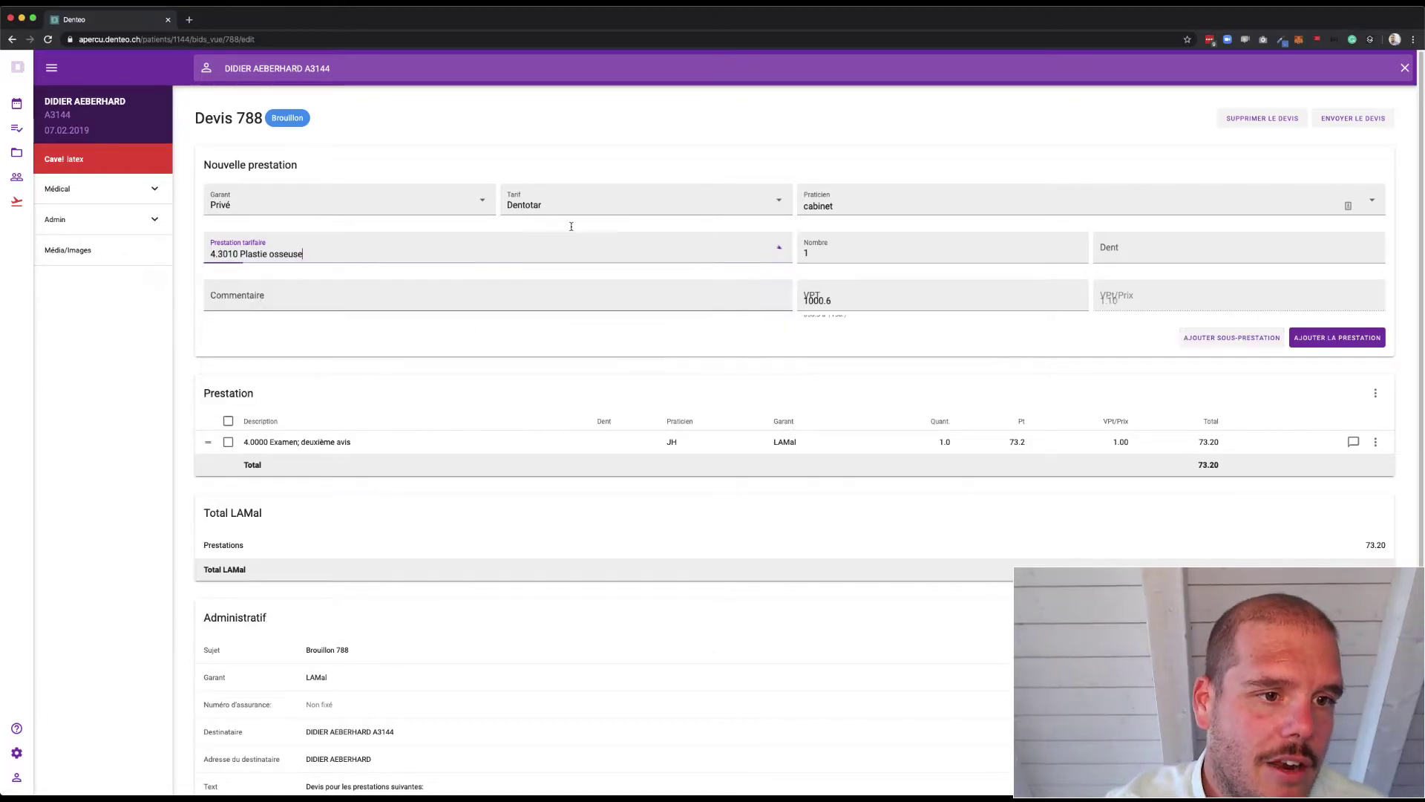
left_click(1337, 337)
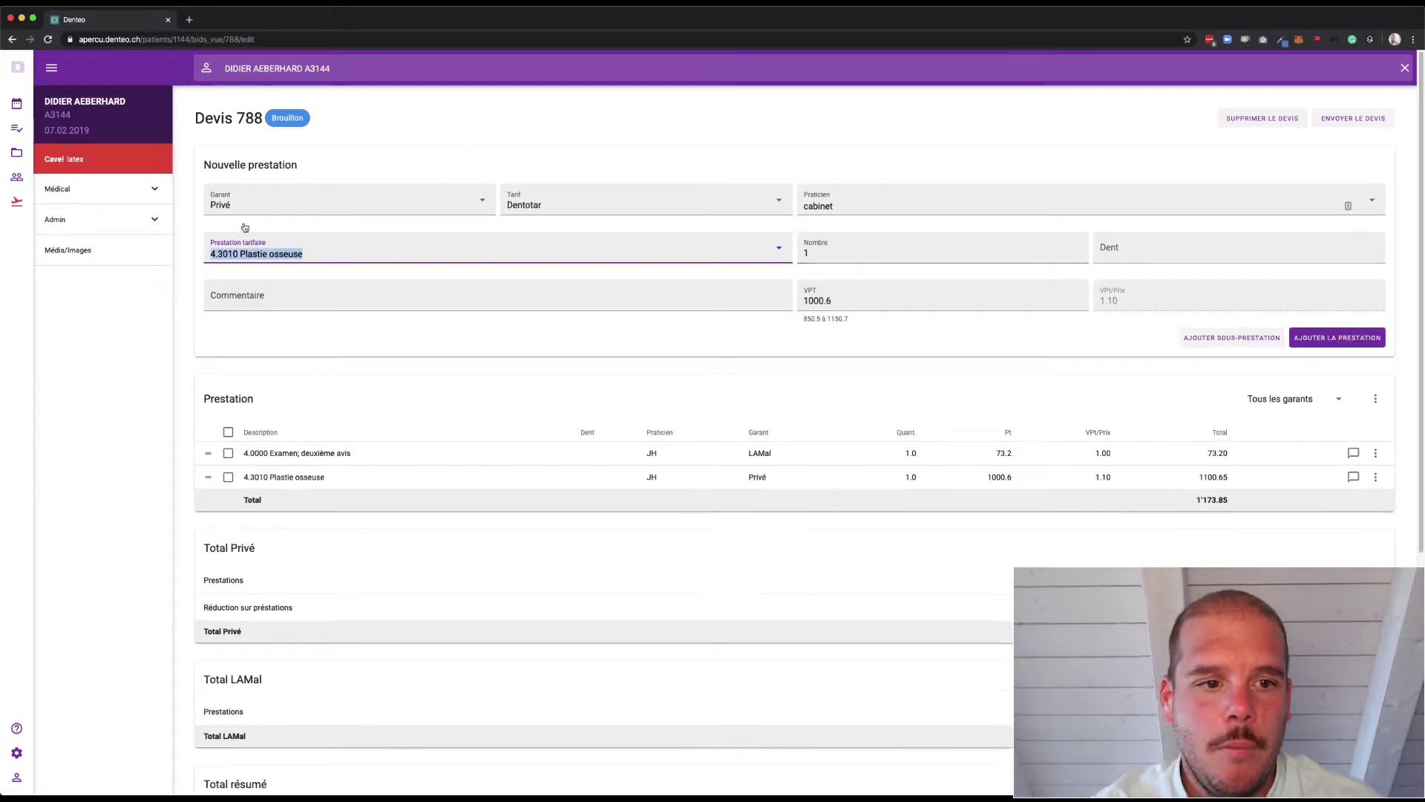
scroll(230, 423, "down", 1)
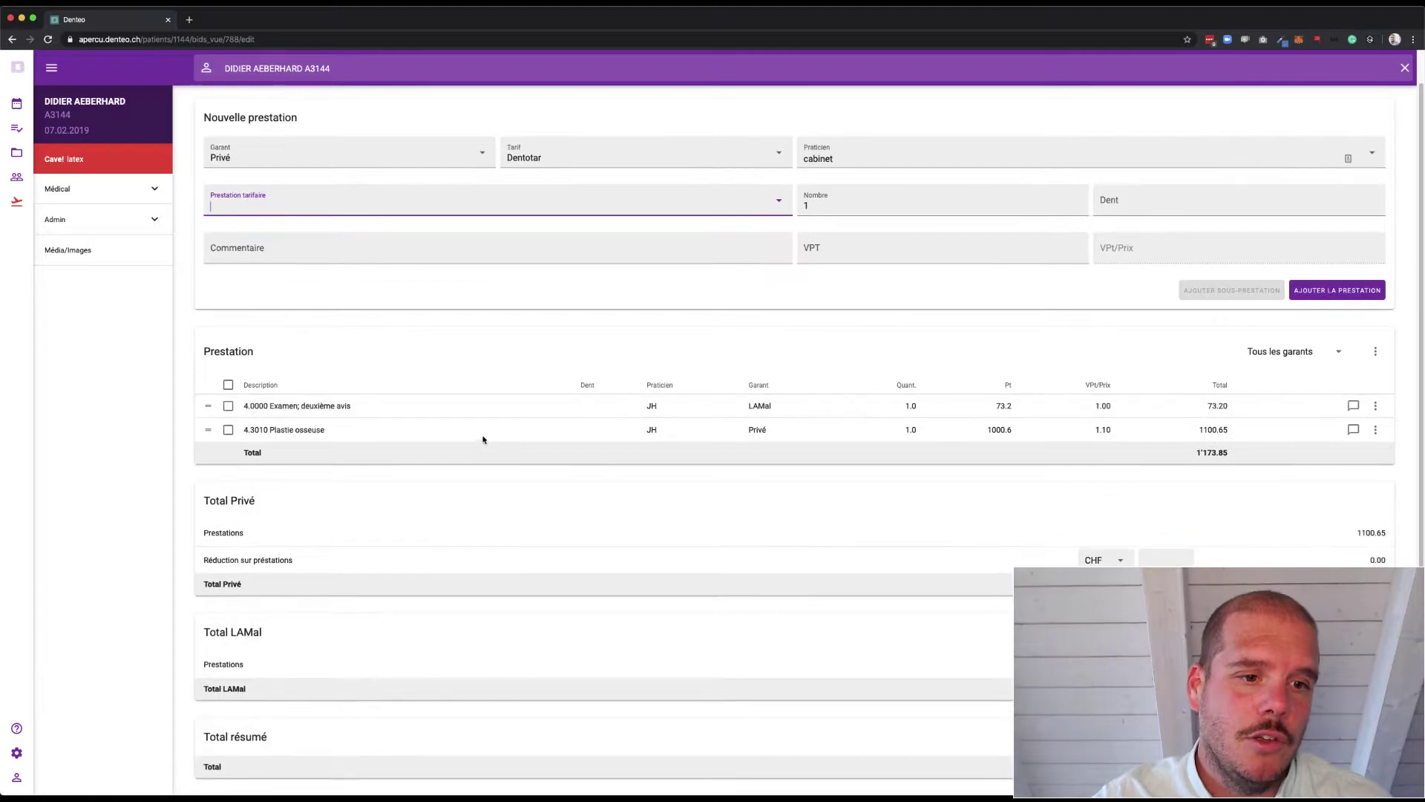
left_click_drag(209, 412, 210, 440)
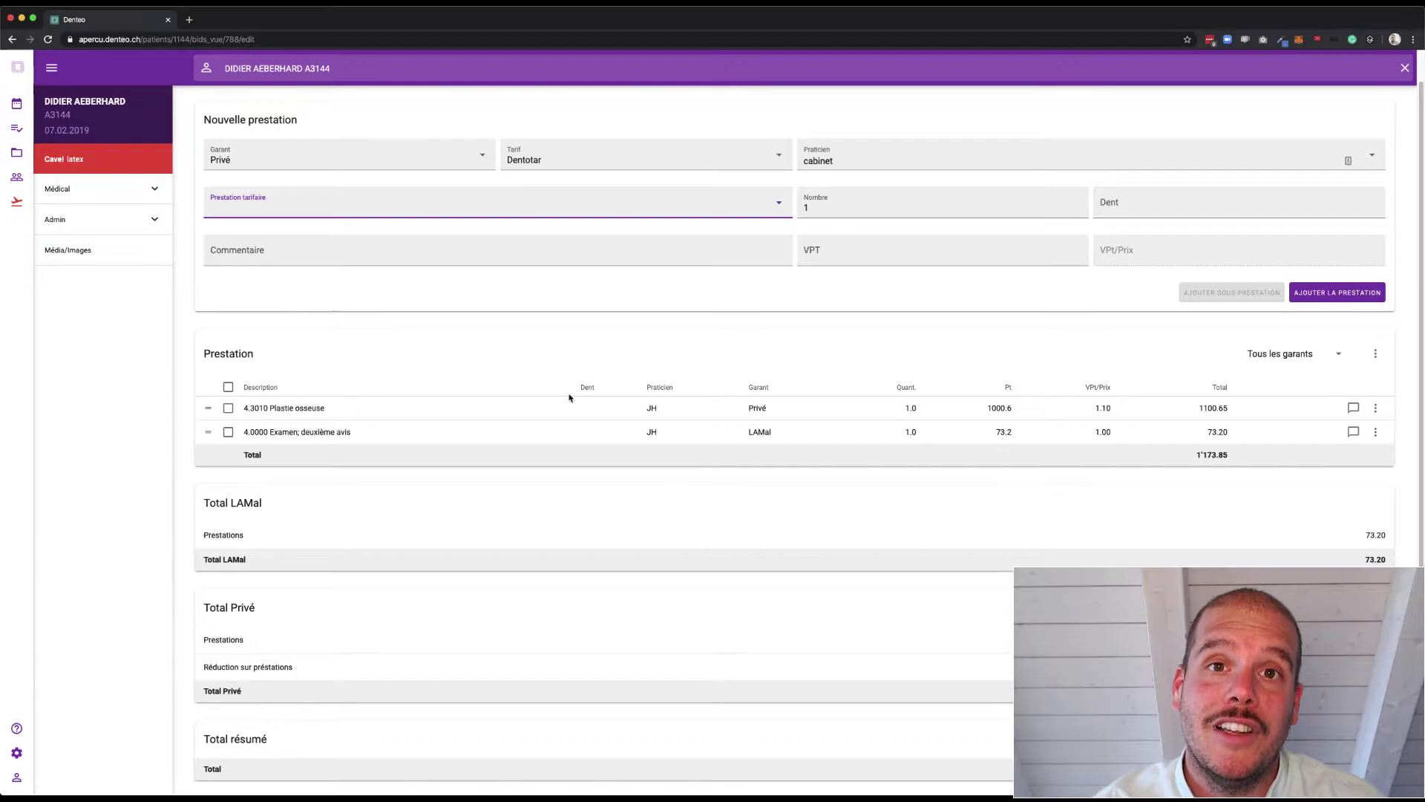
Examine the quote's LAMal and Privé totals and the unit choices for the reduction on private services.
scroll(551, 445, "down", 2)
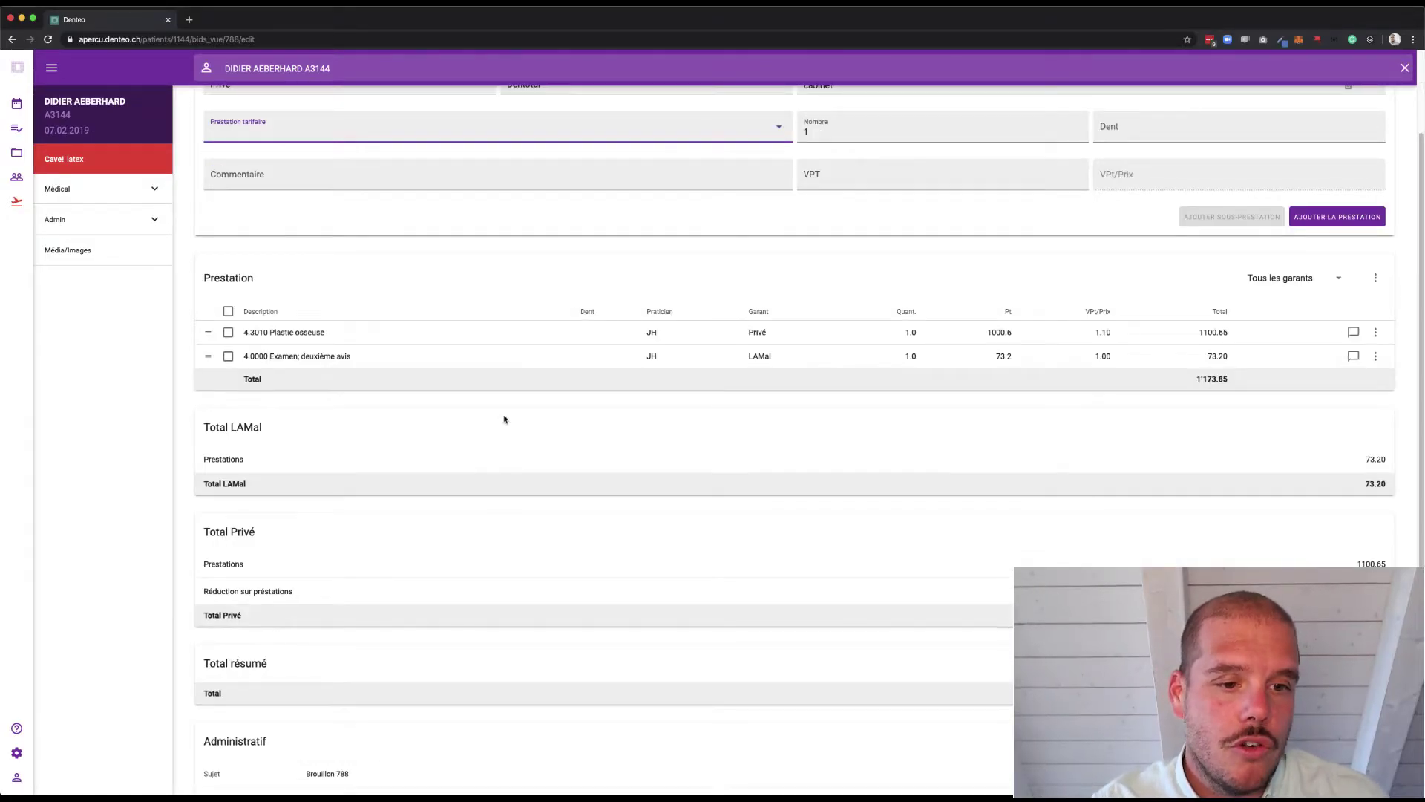
scroll(794, 461, "down", 4)
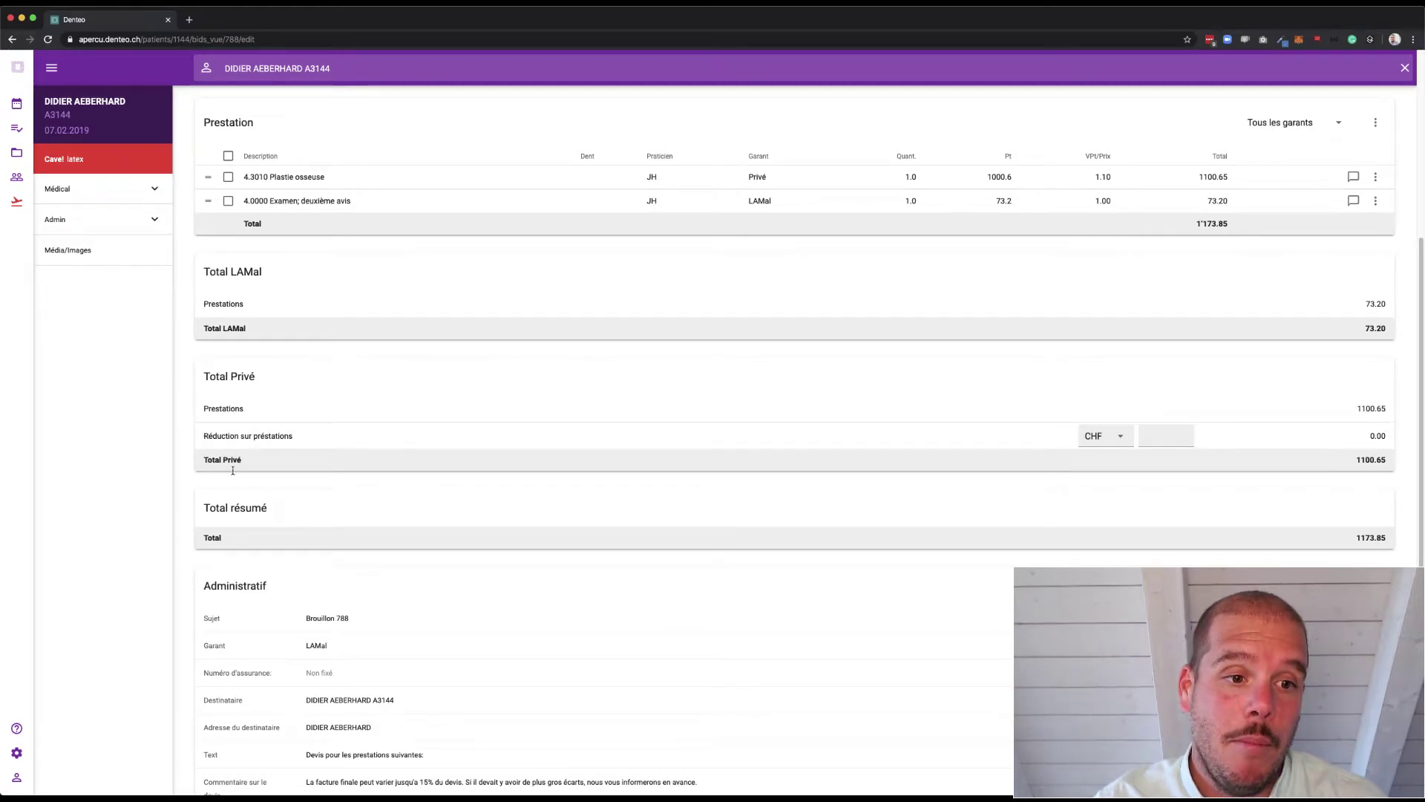
left_click(1110, 443)
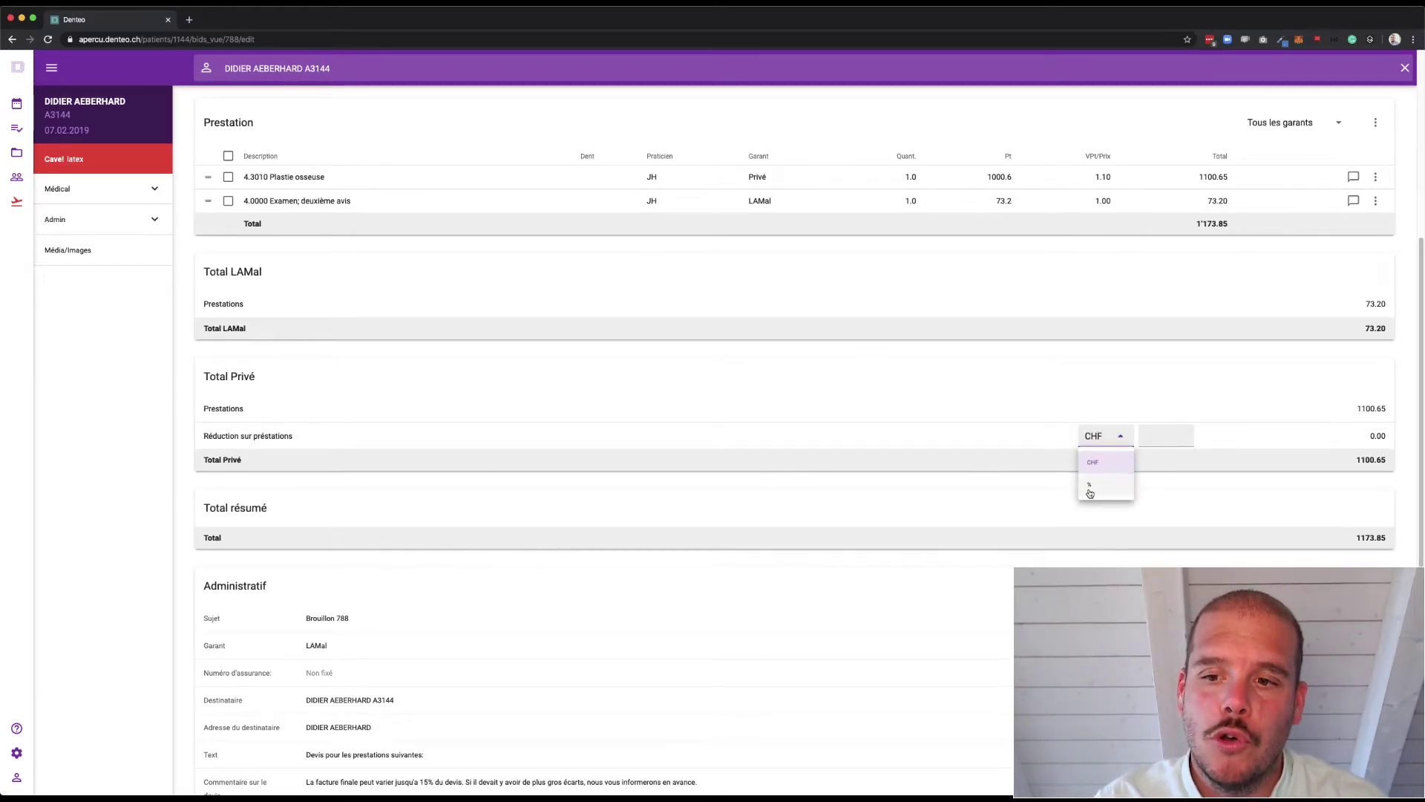
left_click(958, 477)
Change the quote's subject in the administrative section to "Titre de mon offre" and save it.
scroll(785, 455, "down", 1)
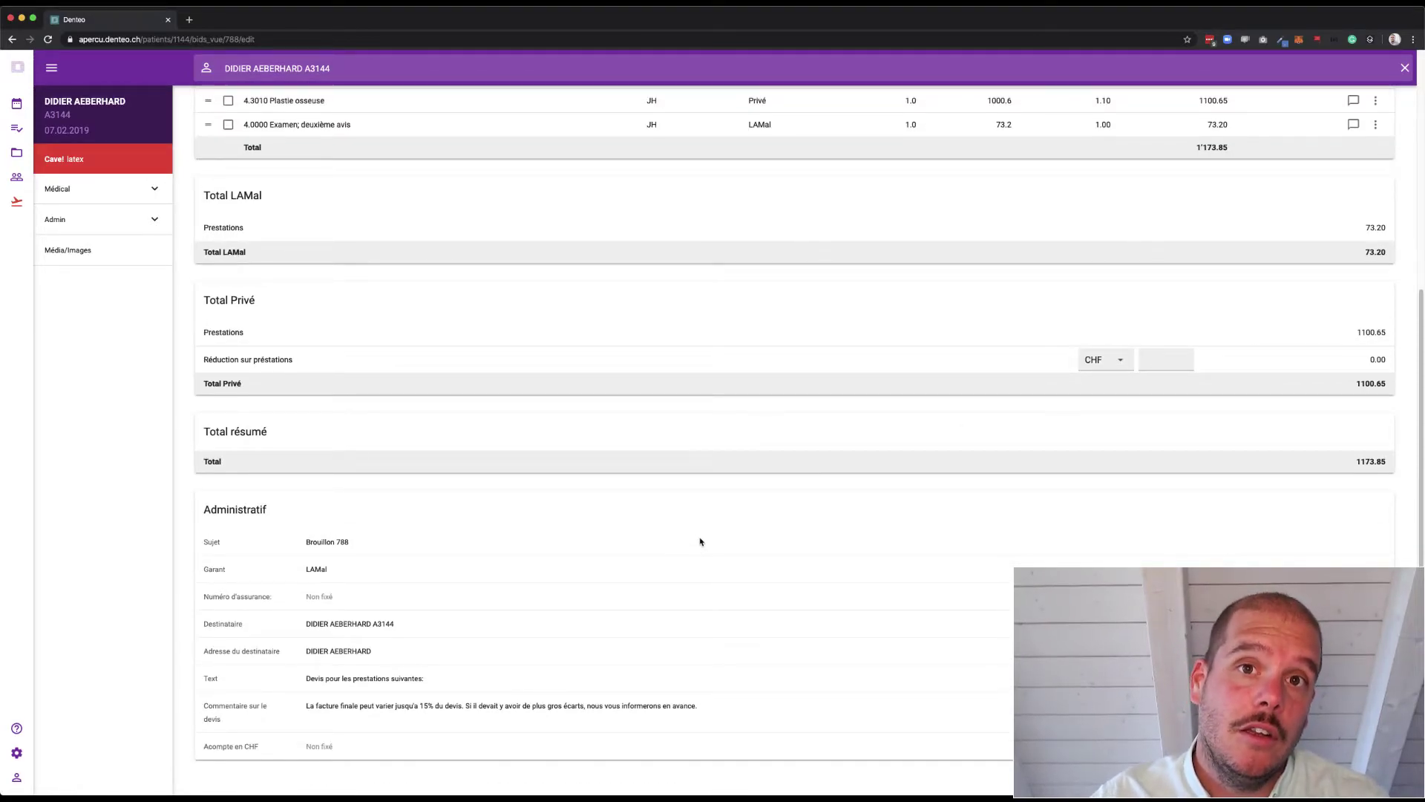
scroll(715, 541, "up", 1)
scroll(709, 557, "down", 1)
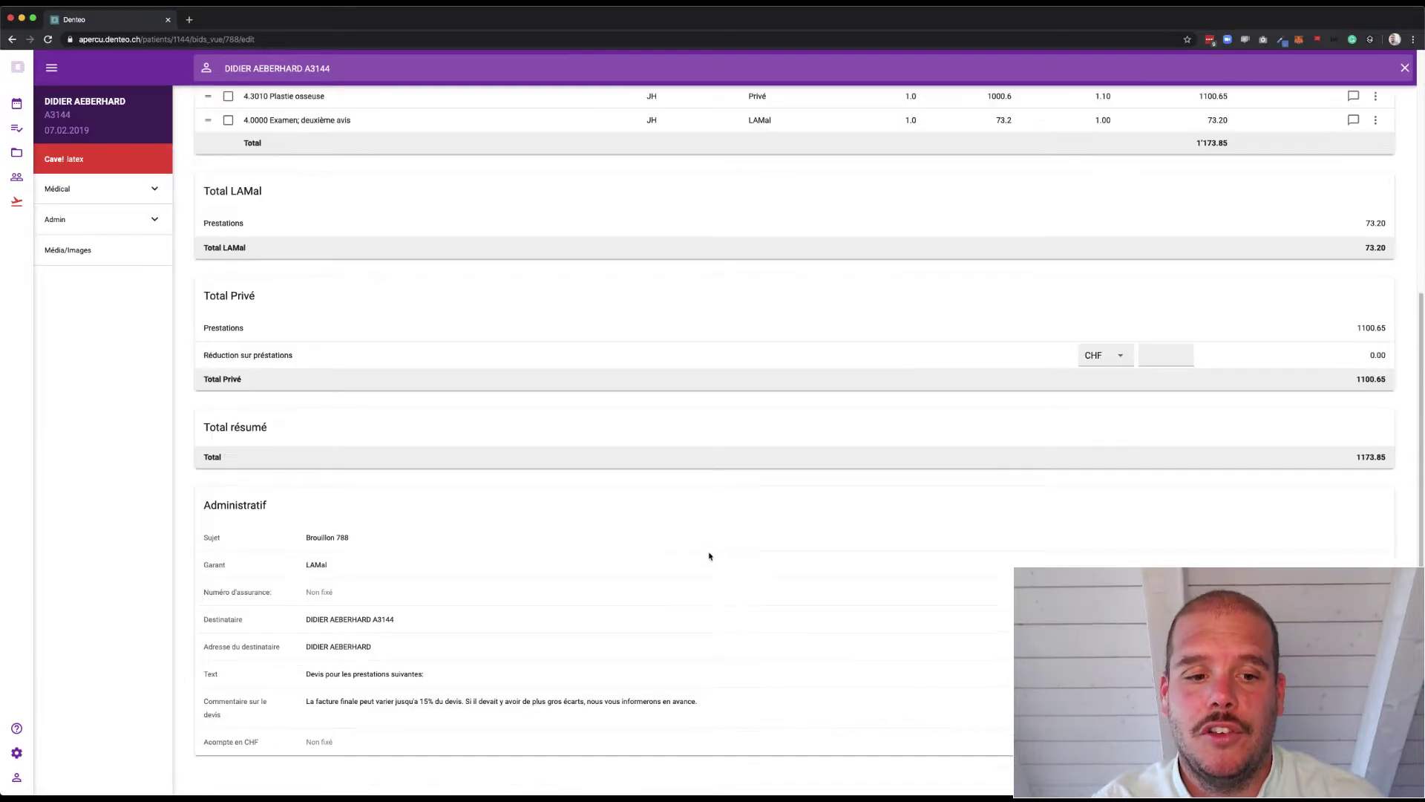
left_click(327, 537)
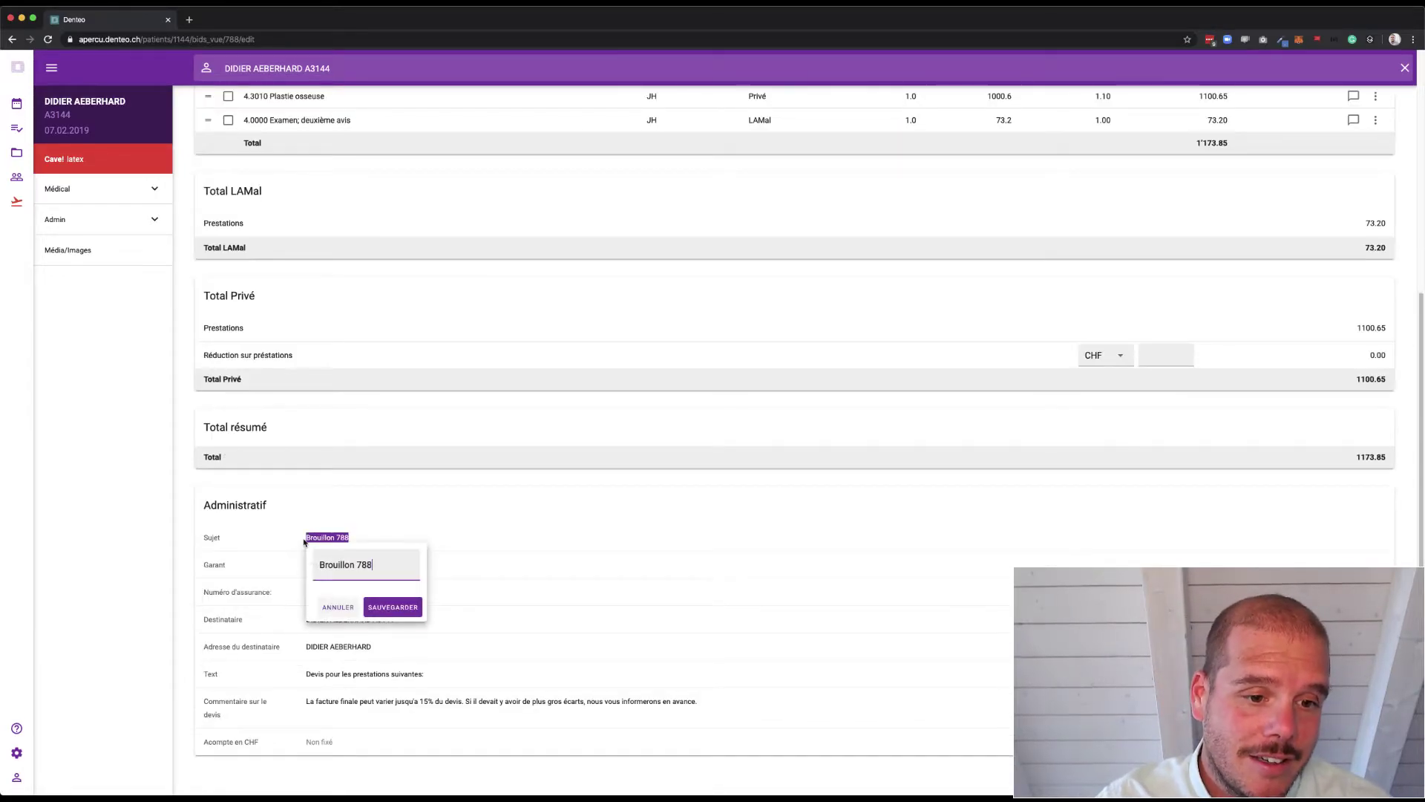
triple_click(337, 564)
type("TR")
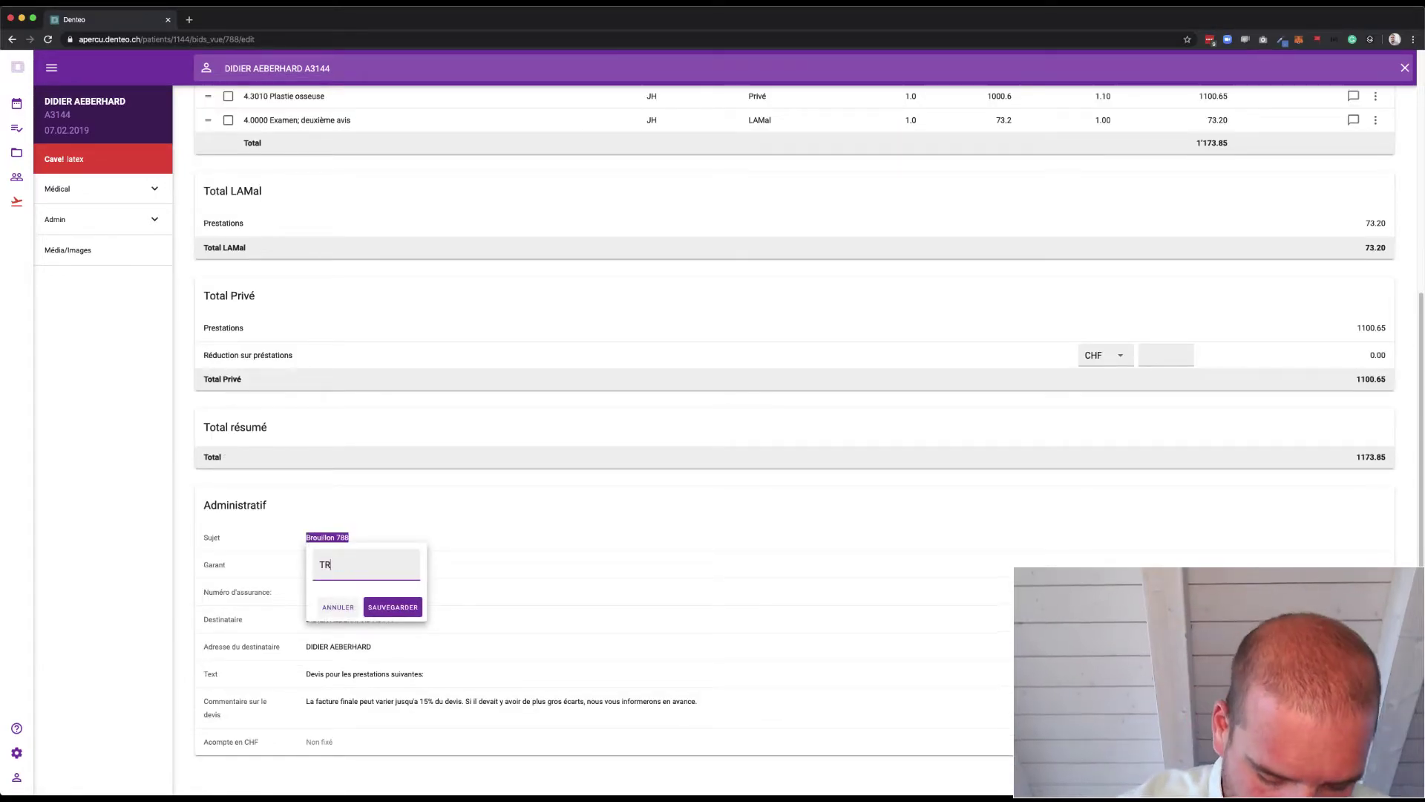
type("itre de mon offre")
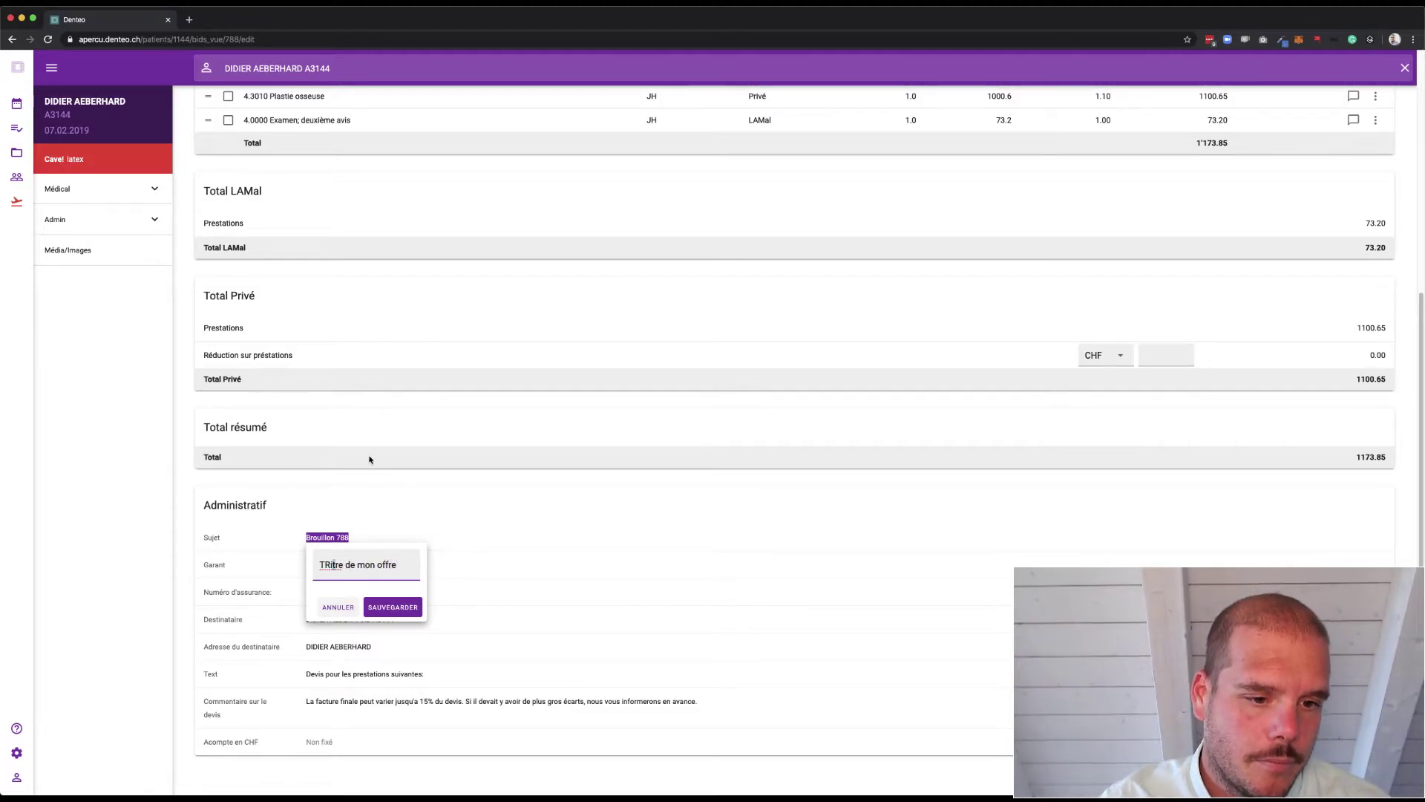
key("Left")
key("BackSpace")
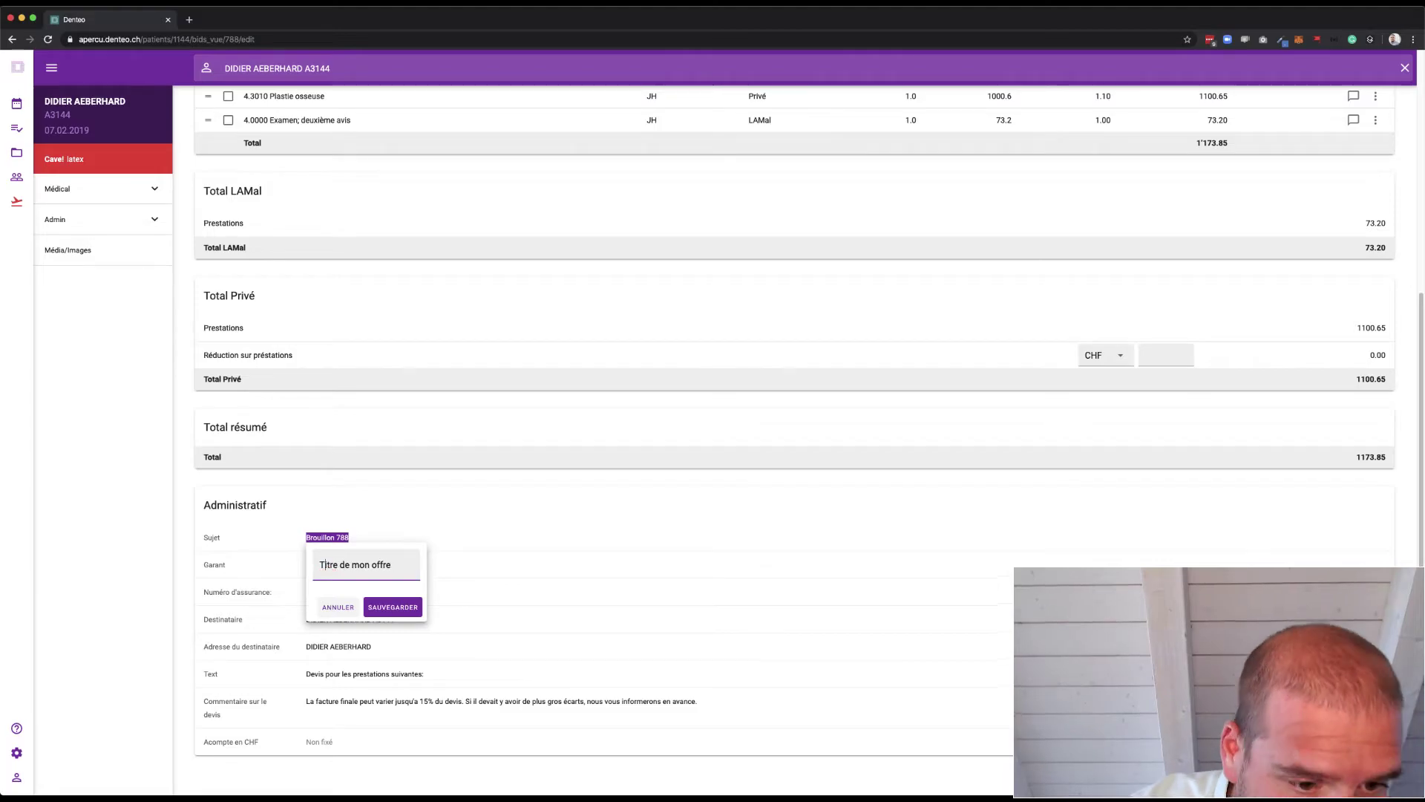
left_click(393, 608)
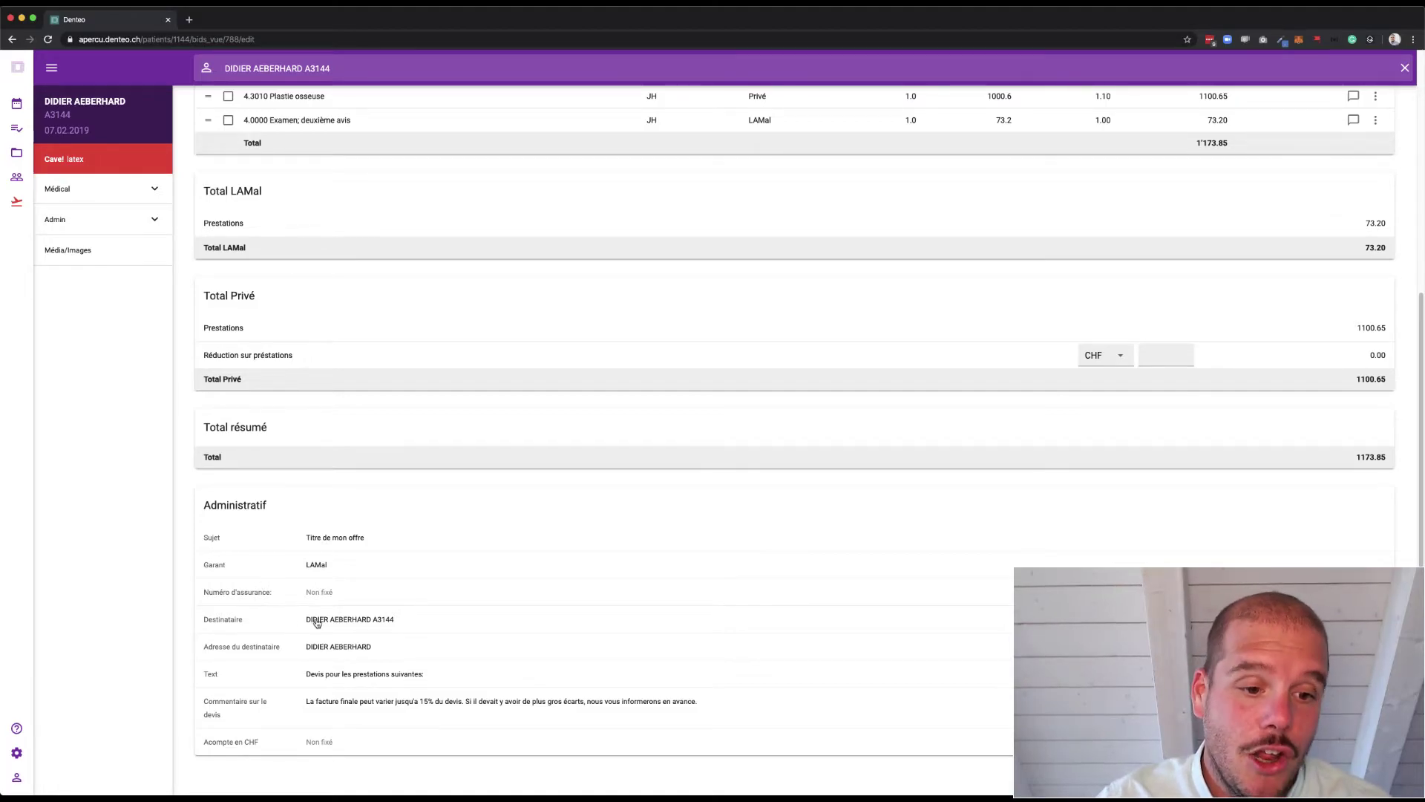
Examine the quote's recipient address and the available recipient choices in the administrative section, leaving both as they are.
left_click(308, 650)
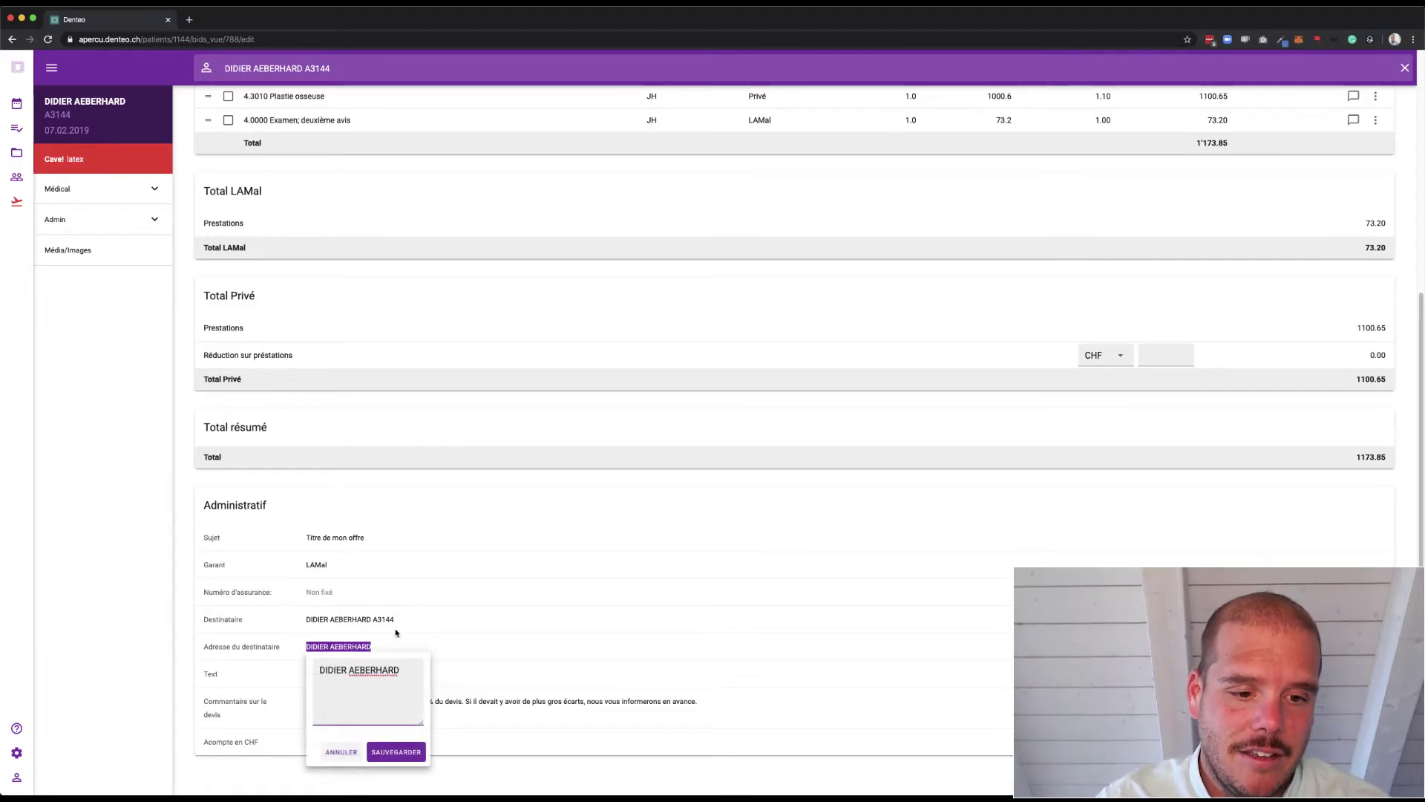
left_click(358, 621)
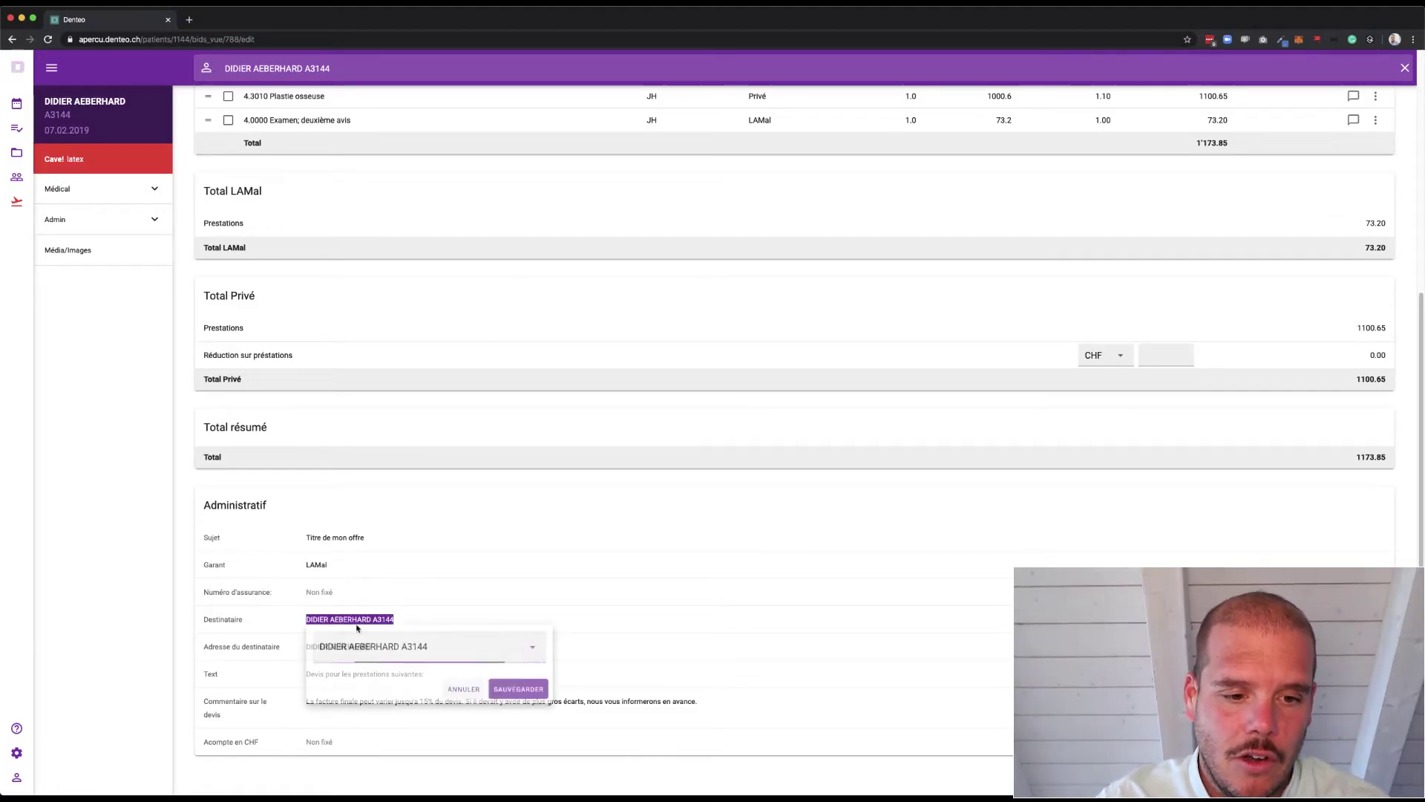
left_click(455, 687)
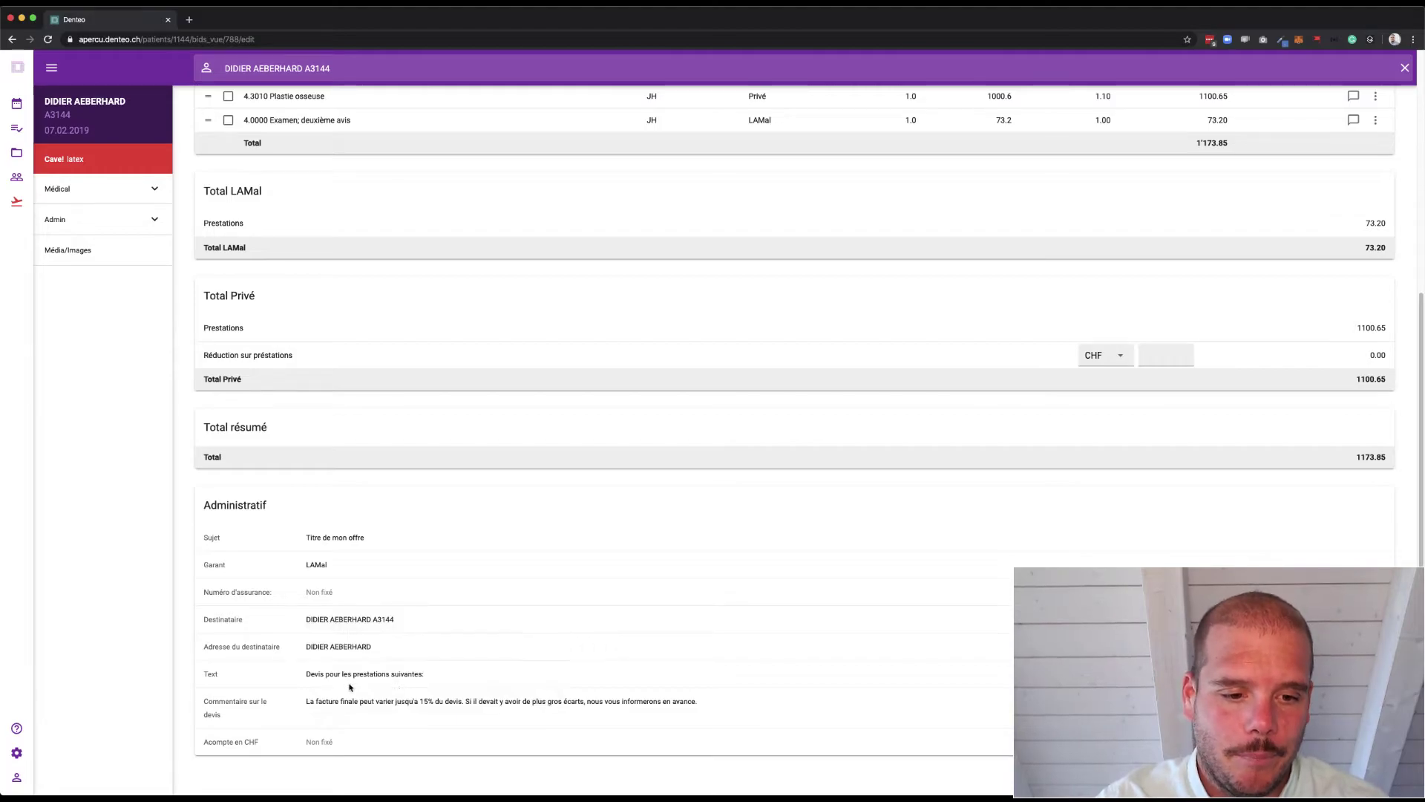
left_click(375, 622)
left_click(425, 646)
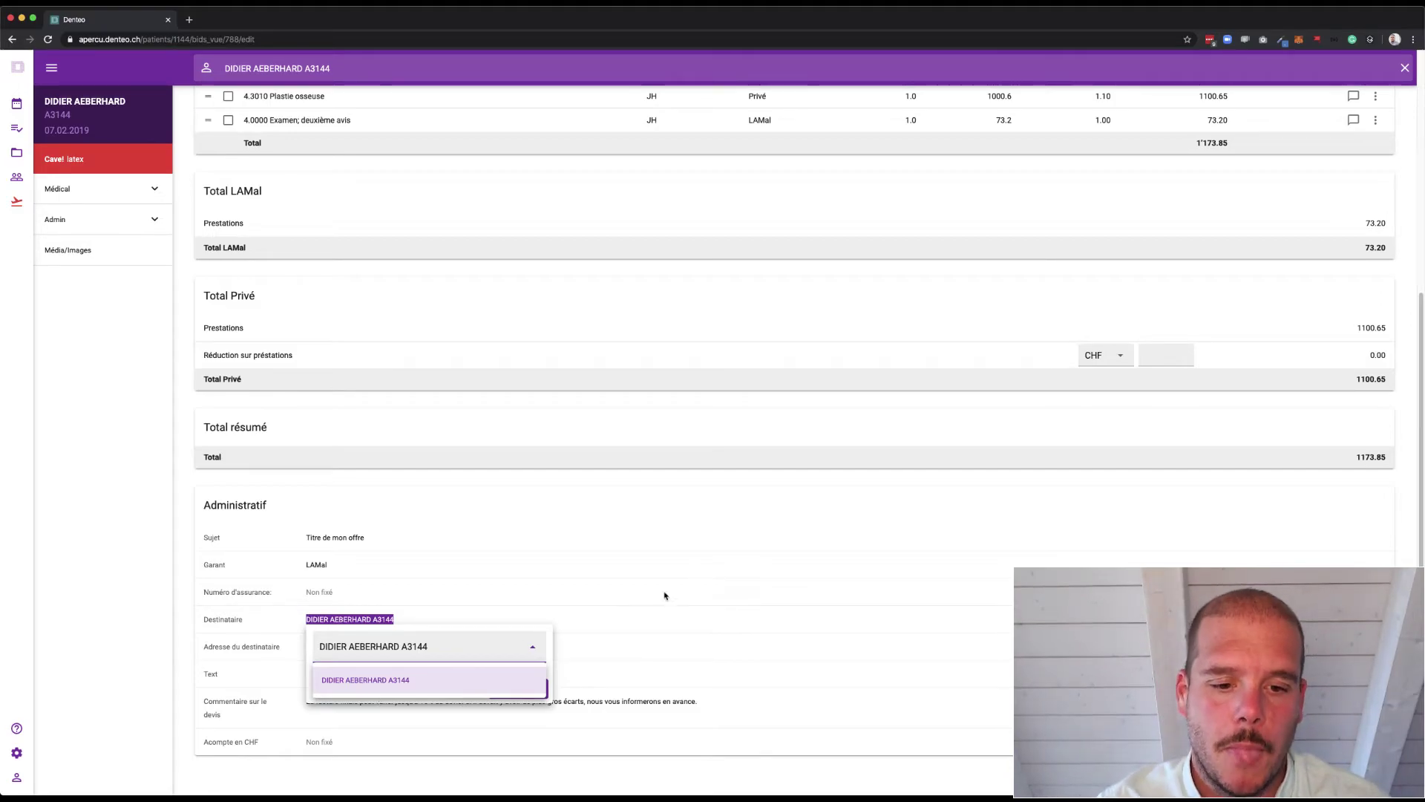
left_click(537, 679)
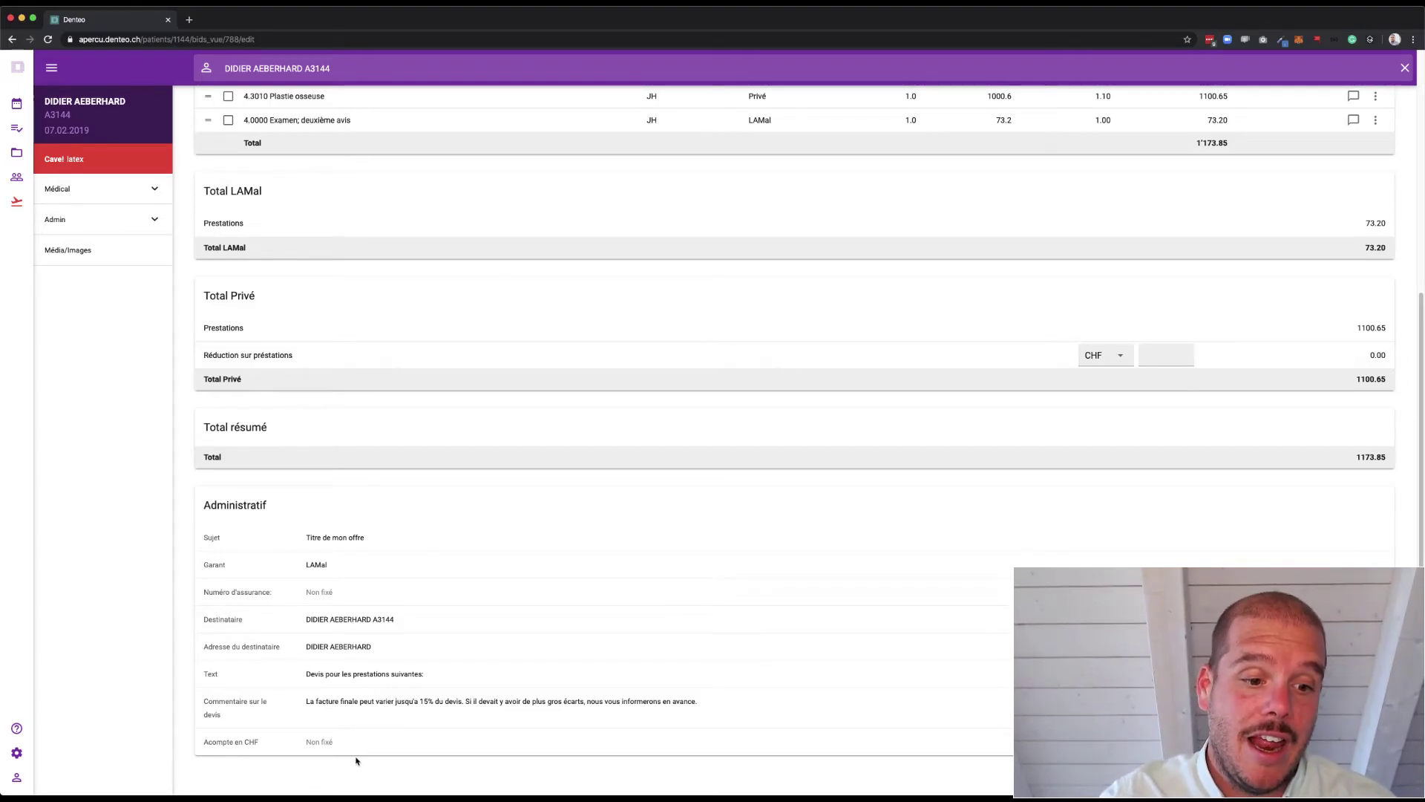
left_click(319, 741)
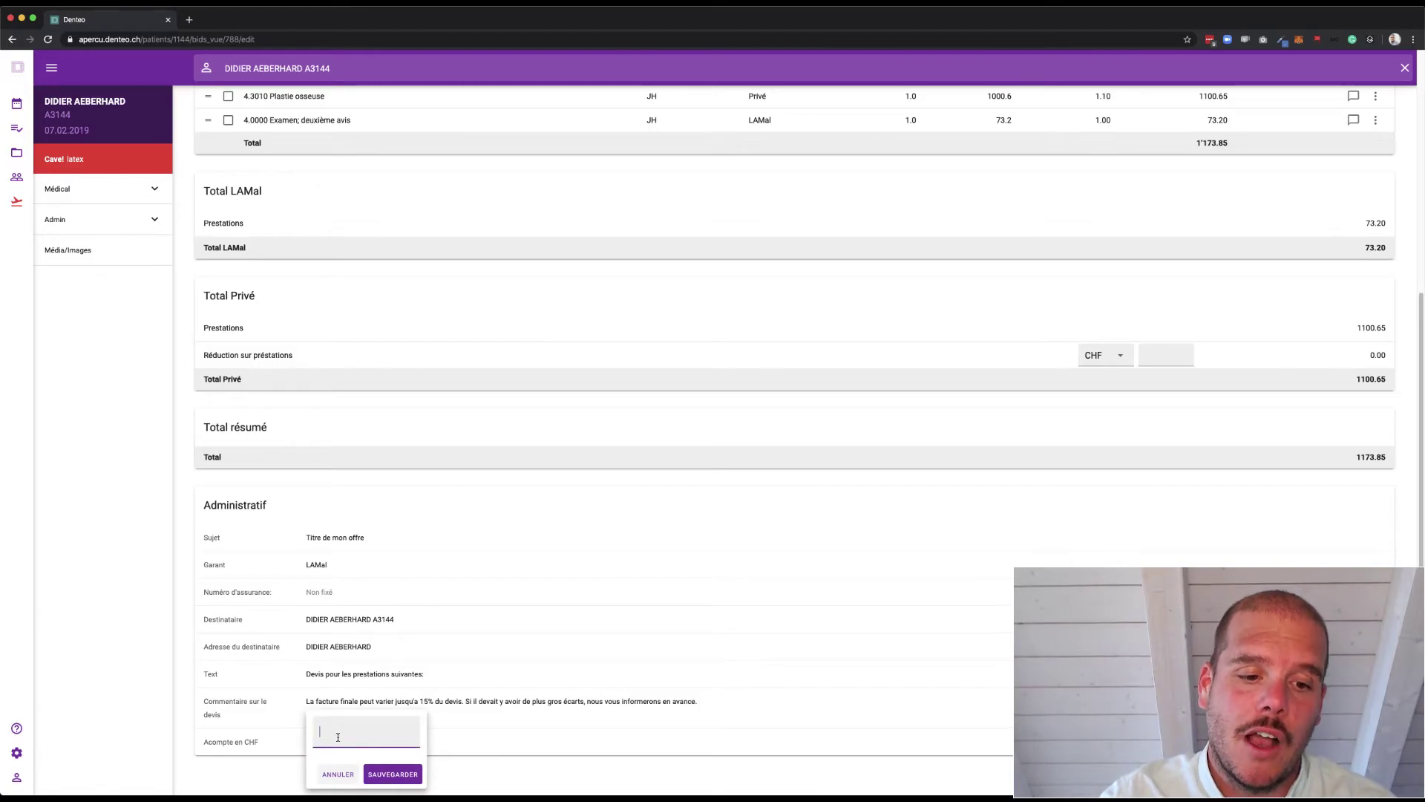
type("100")
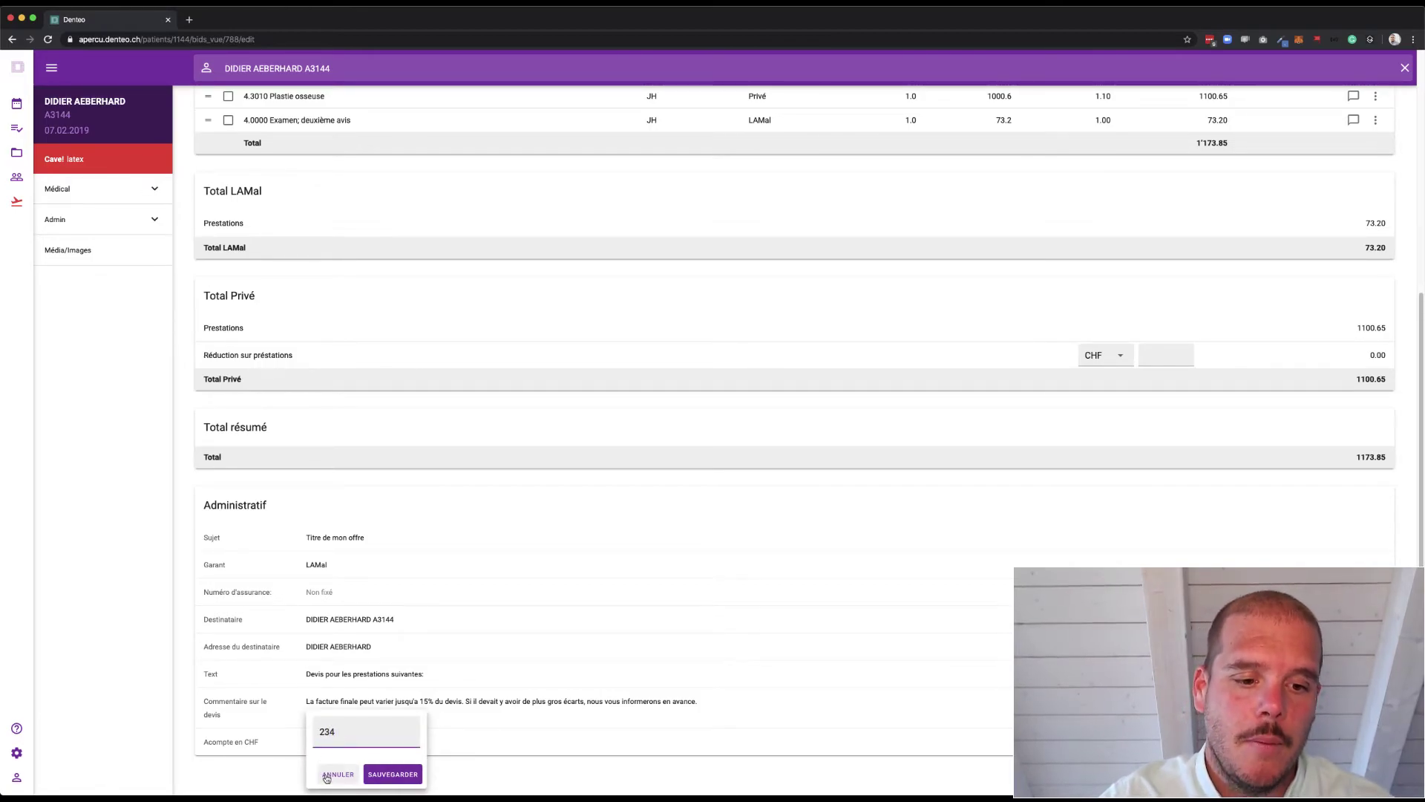
left_click(333, 774)
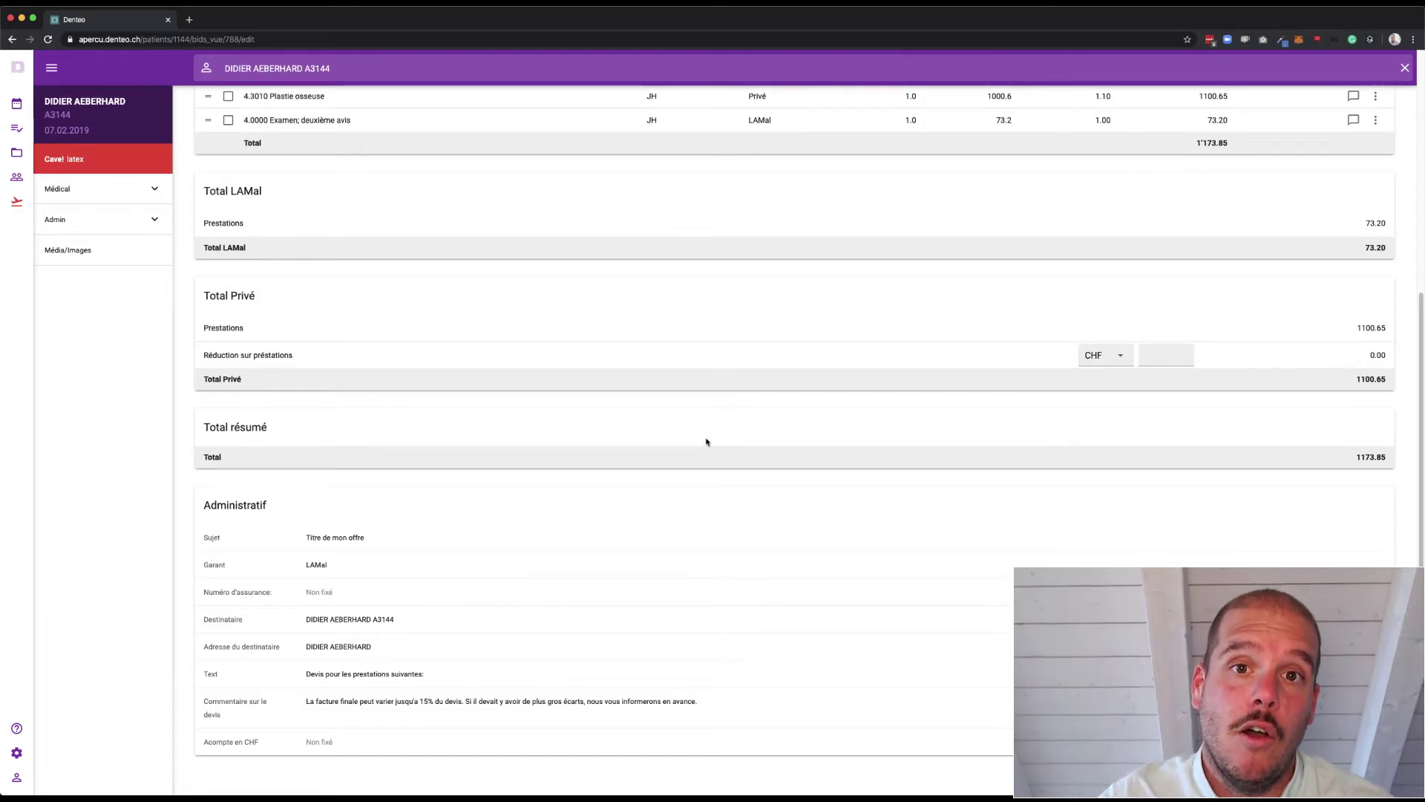
Send the quote by post (Courrier), confirming and downloading its PDF, and check the subject heading in the generated document.
scroll(750, 342, "up", 10)
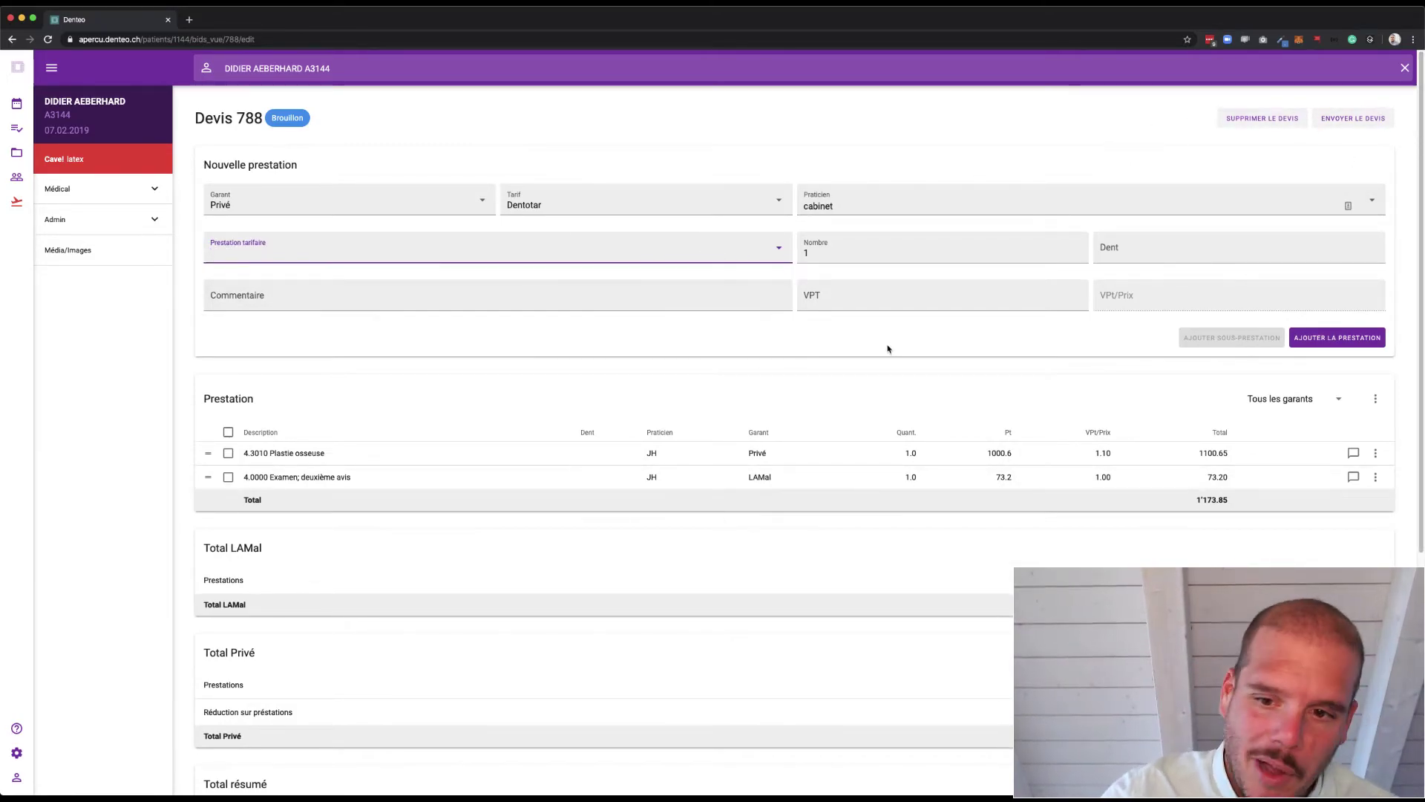
left_click(1349, 120)
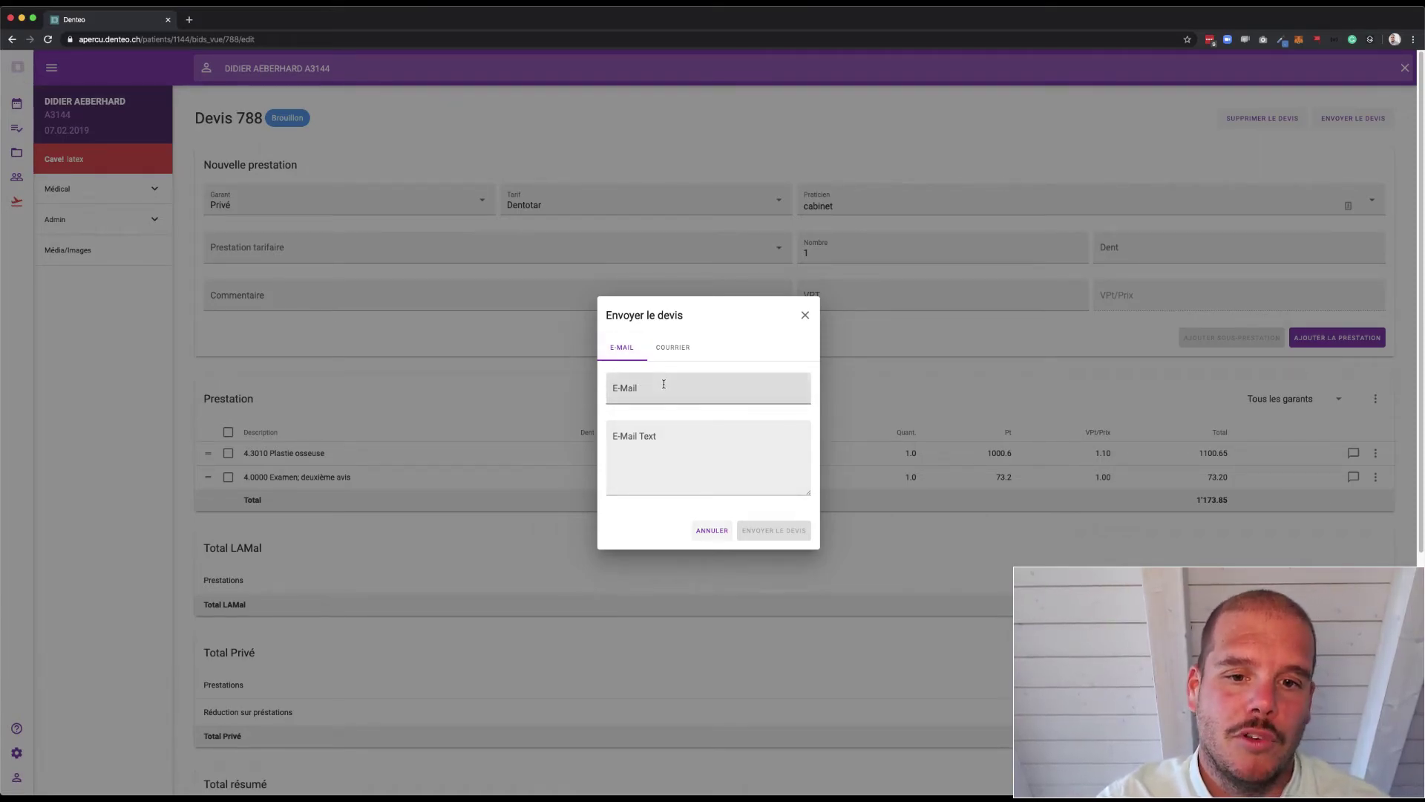
left_click(620, 441)
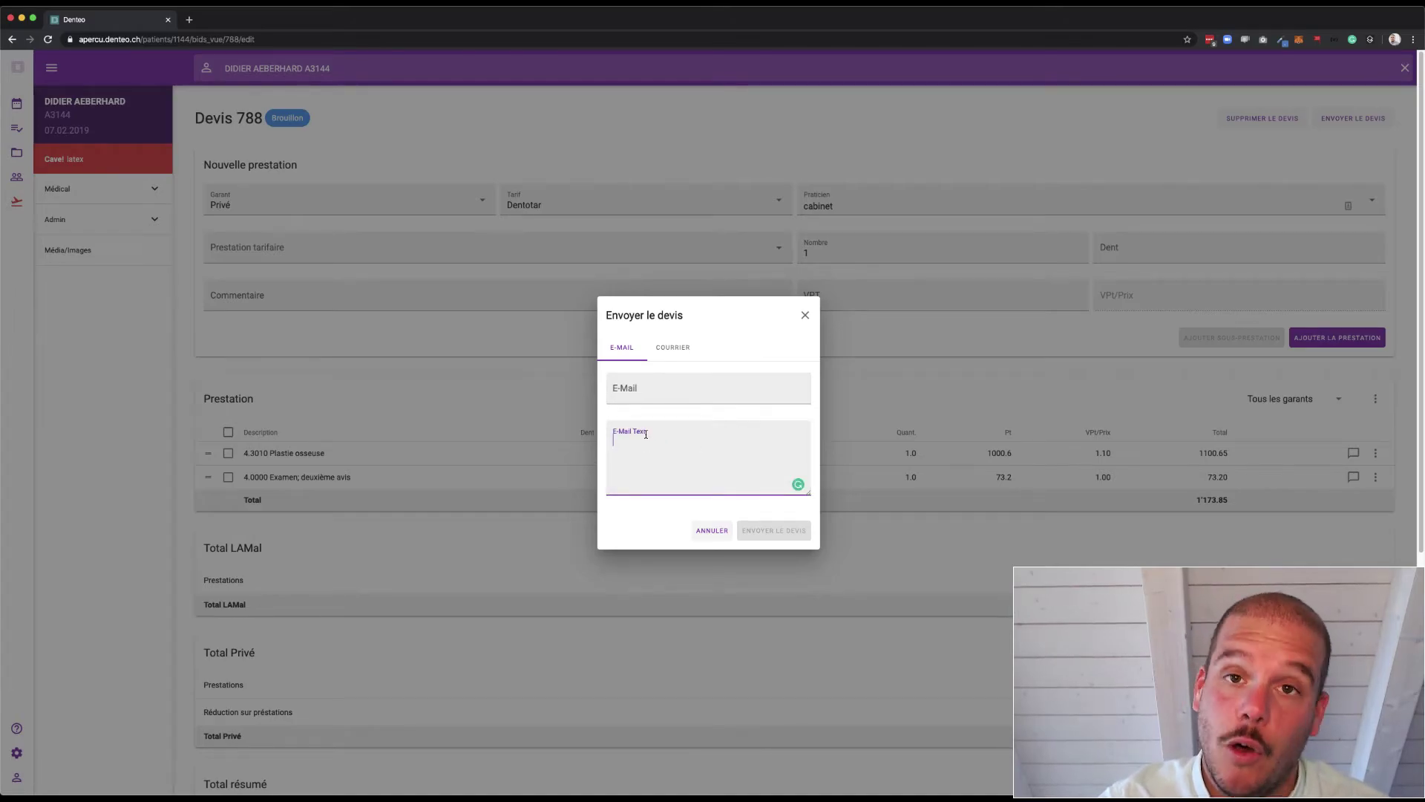
left_click(668, 347)
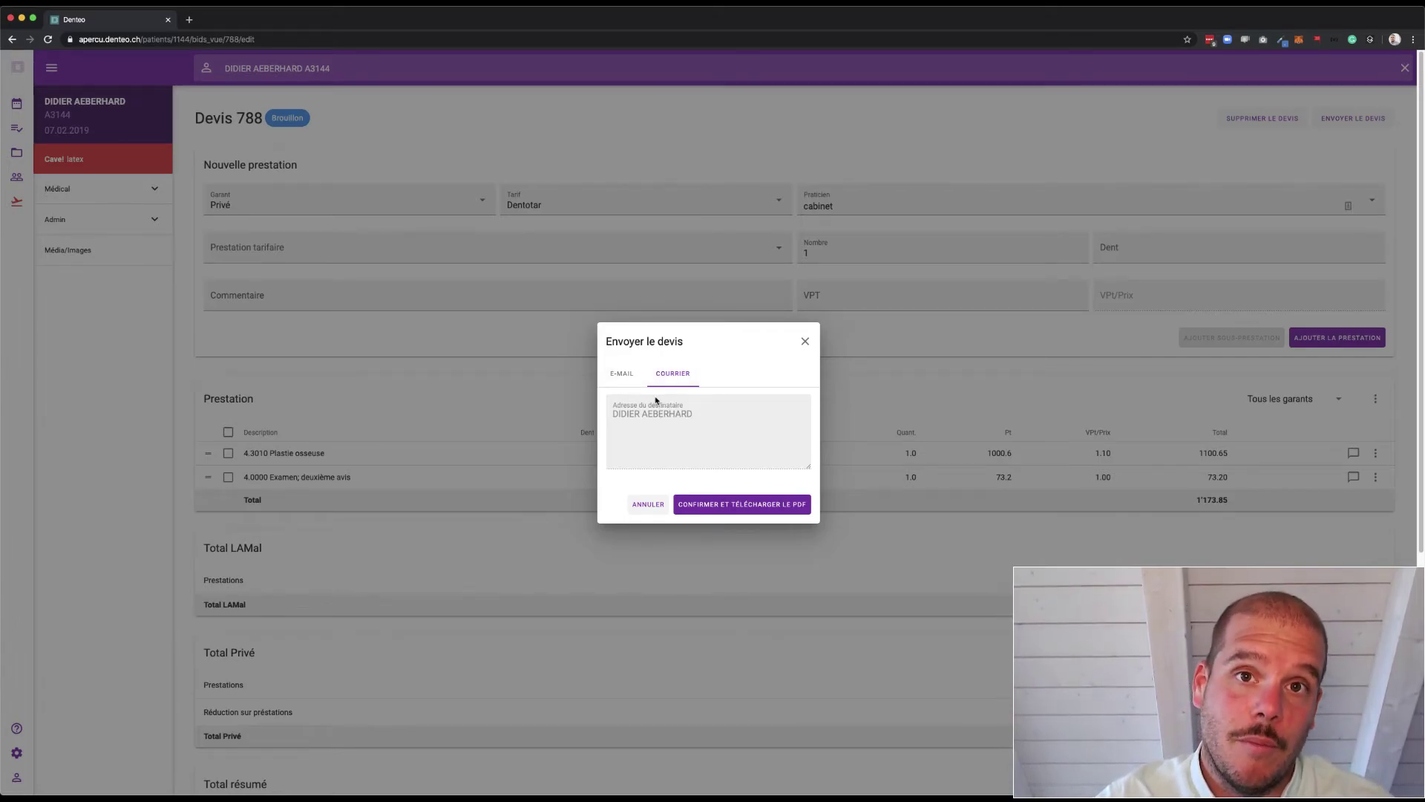
left_click(738, 506)
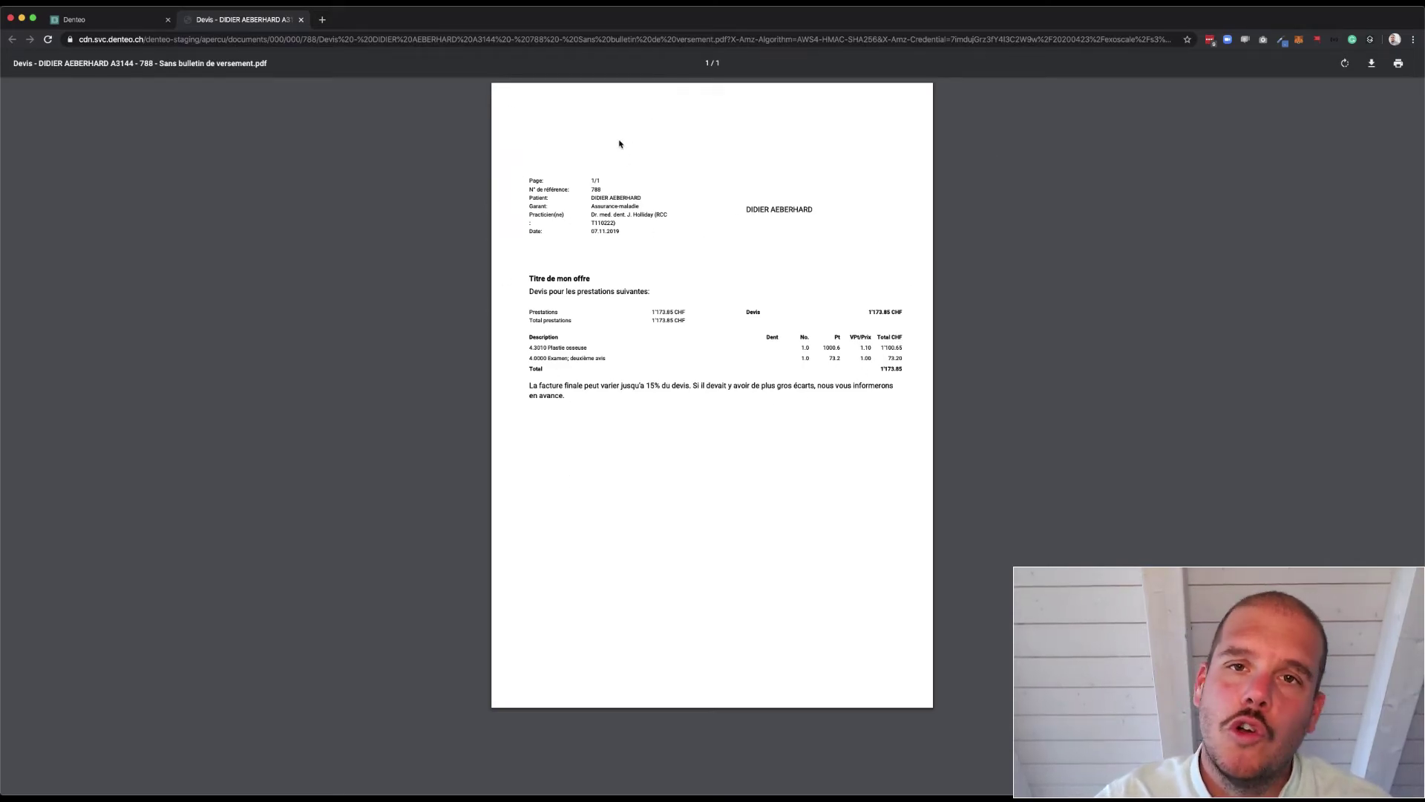
left_click_drag(528, 278, 592, 279)
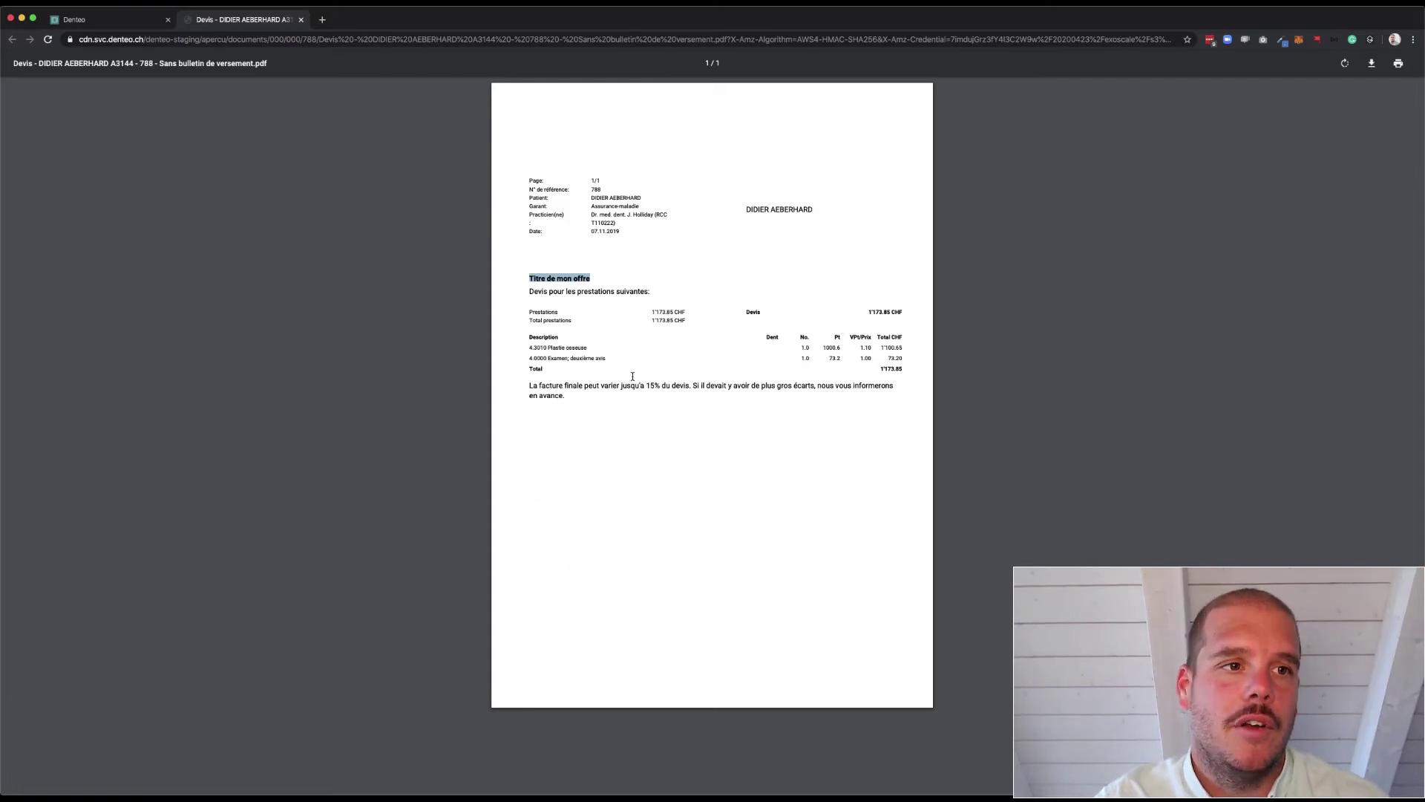
Return to the sent quote and open its completion options (Devis complet) for recording acceptance or refusal.
left_click(66, 25)
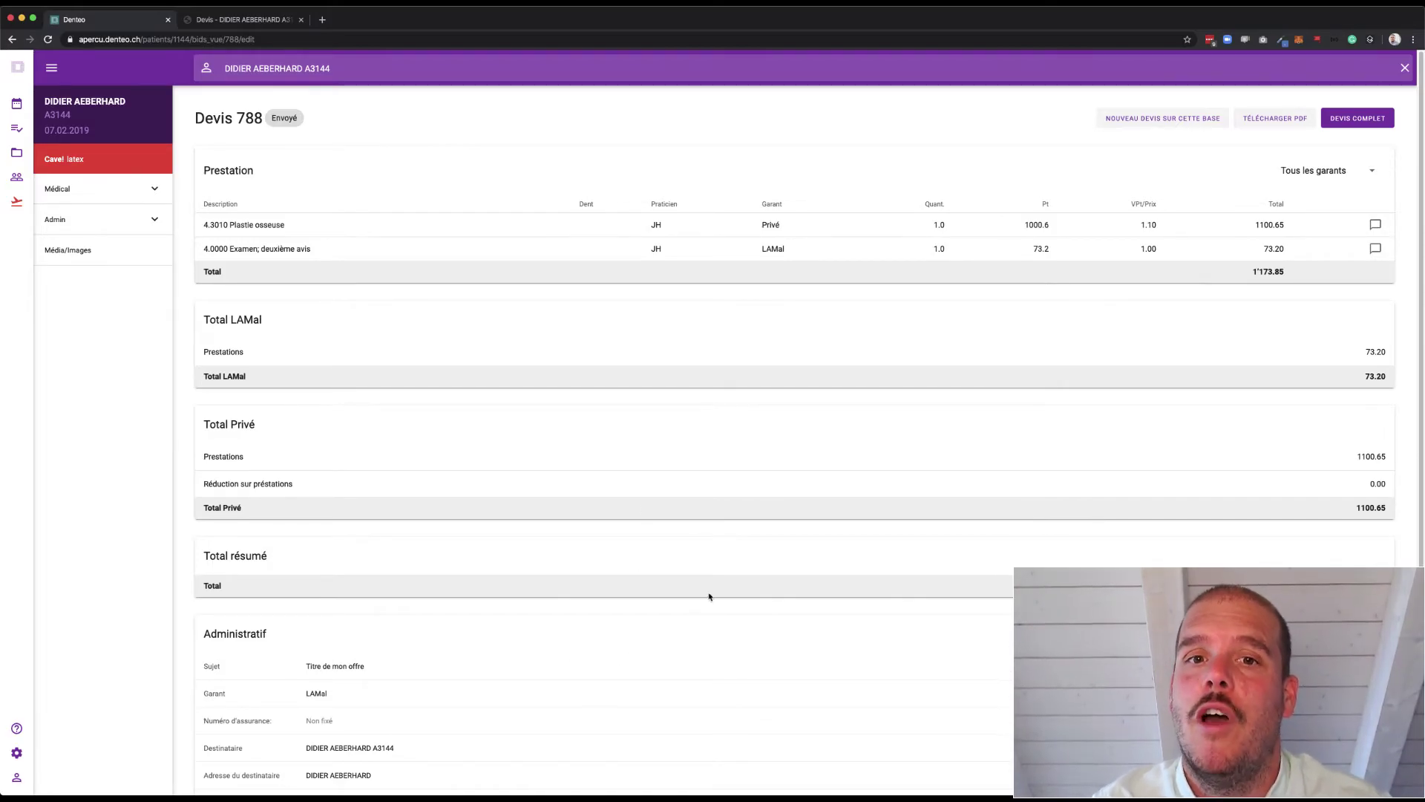
left_click(1350, 123)
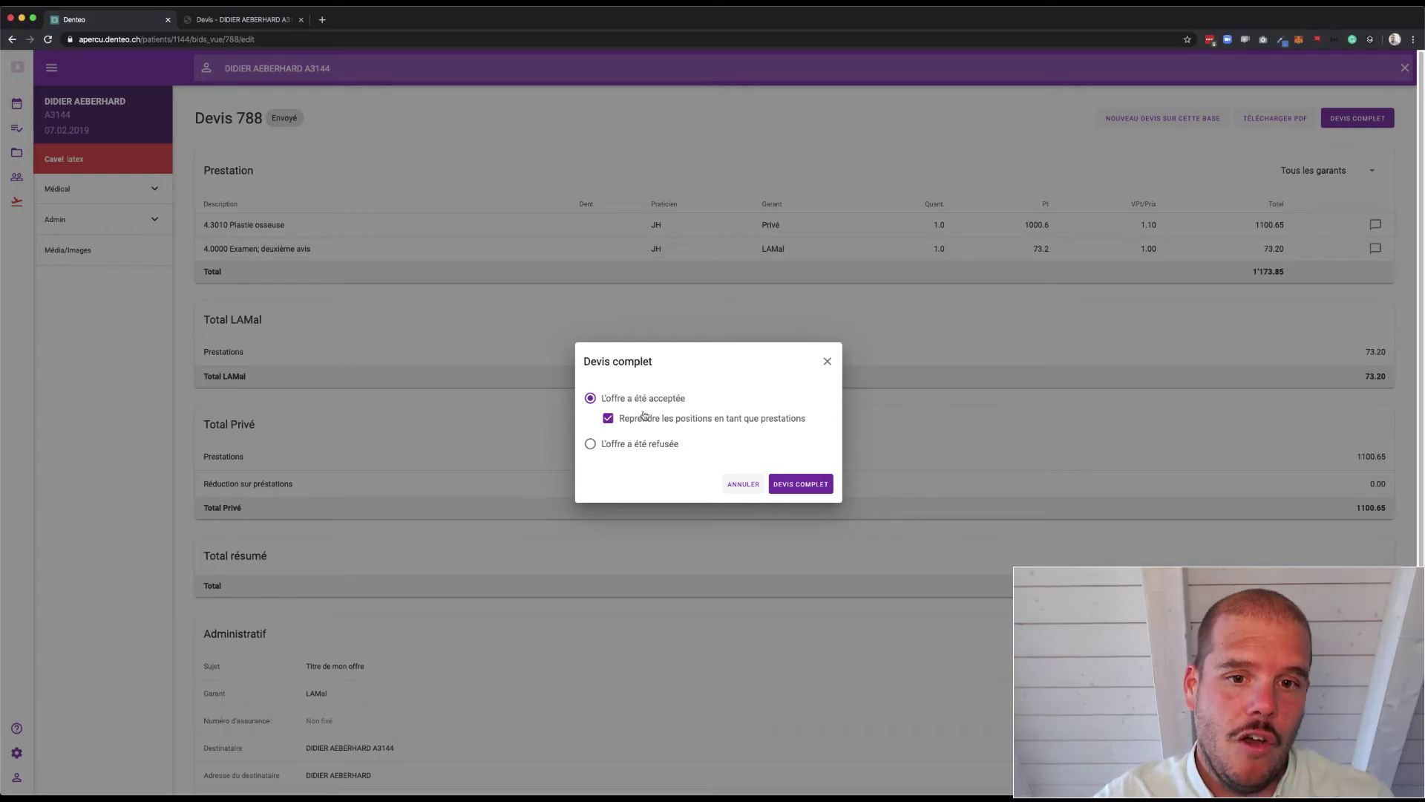